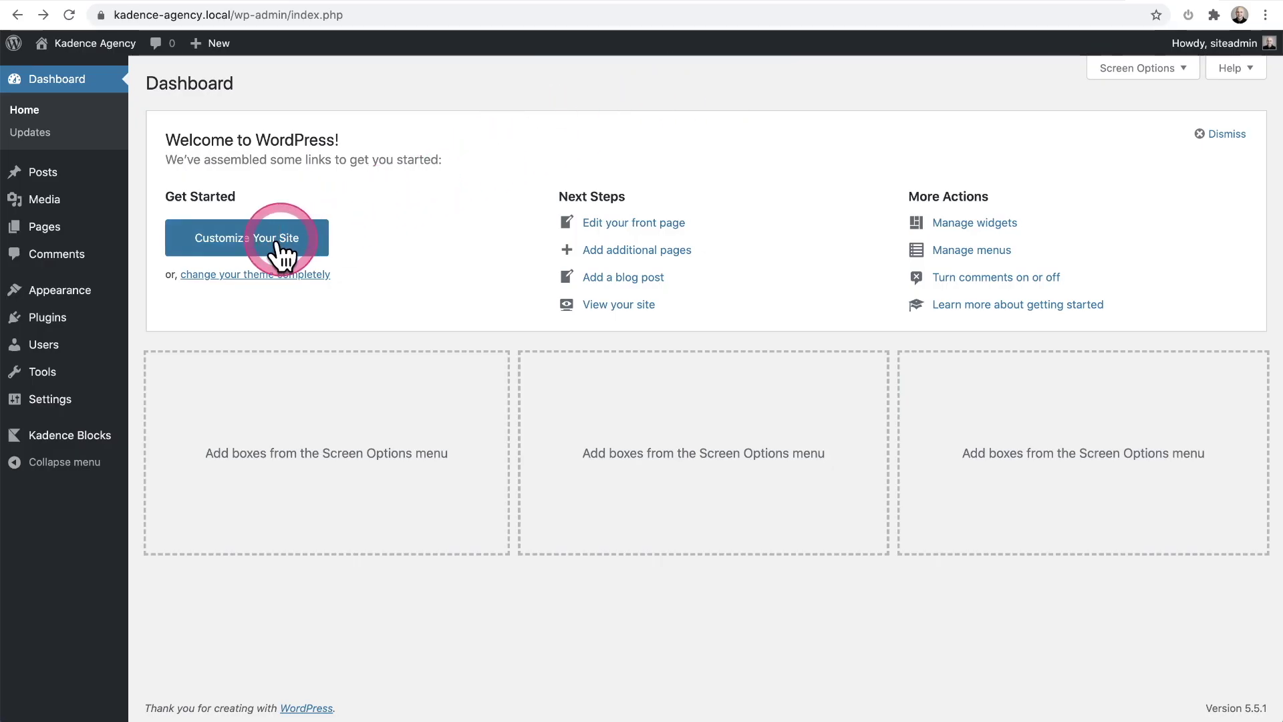
Go to the Pages list from the WordPress Dashboard sidebar.
{"action": "left_click", "coordinate": [58, 239]}
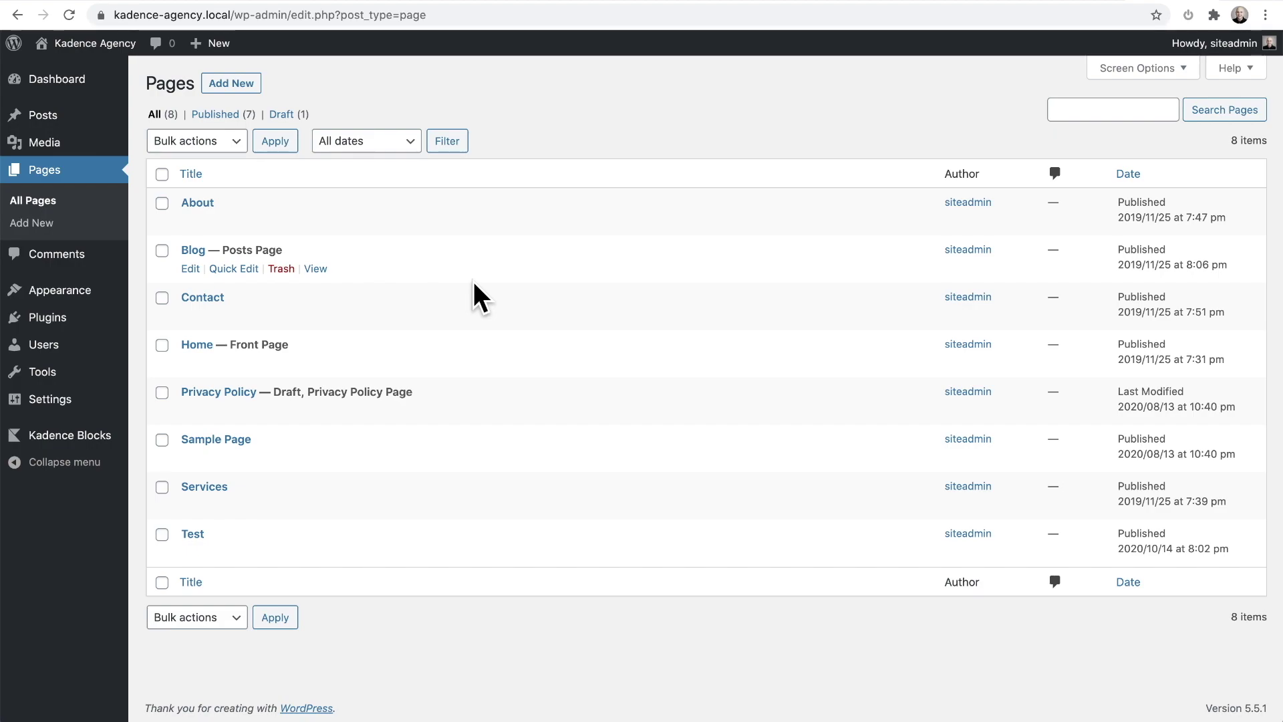
Open the Home page in the editor and copy its top hero Row Layout block.
{"action": "mouse_move", "coordinate": [401, 352]}
{"action": "left_click", "coordinate": [195, 345]}
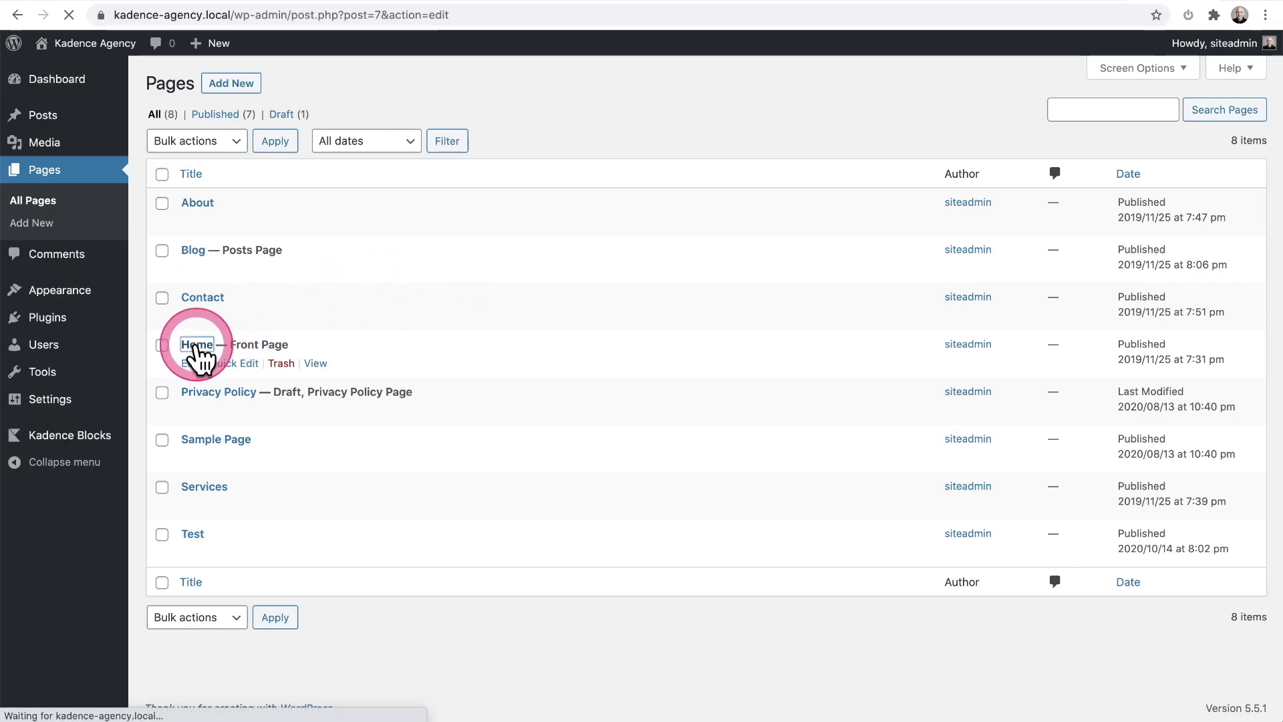
{"action": "scroll", "coordinate": [197, 345], "scroll_direction": "down", "scroll_amount": 3}
{"action": "scroll", "coordinate": [197, 344], "scroll_direction": "down", "scroll_amount": 2}
{"action": "scroll", "coordinate": [198, 344], "scroll_direction": "down", "scroll_amount": 2}
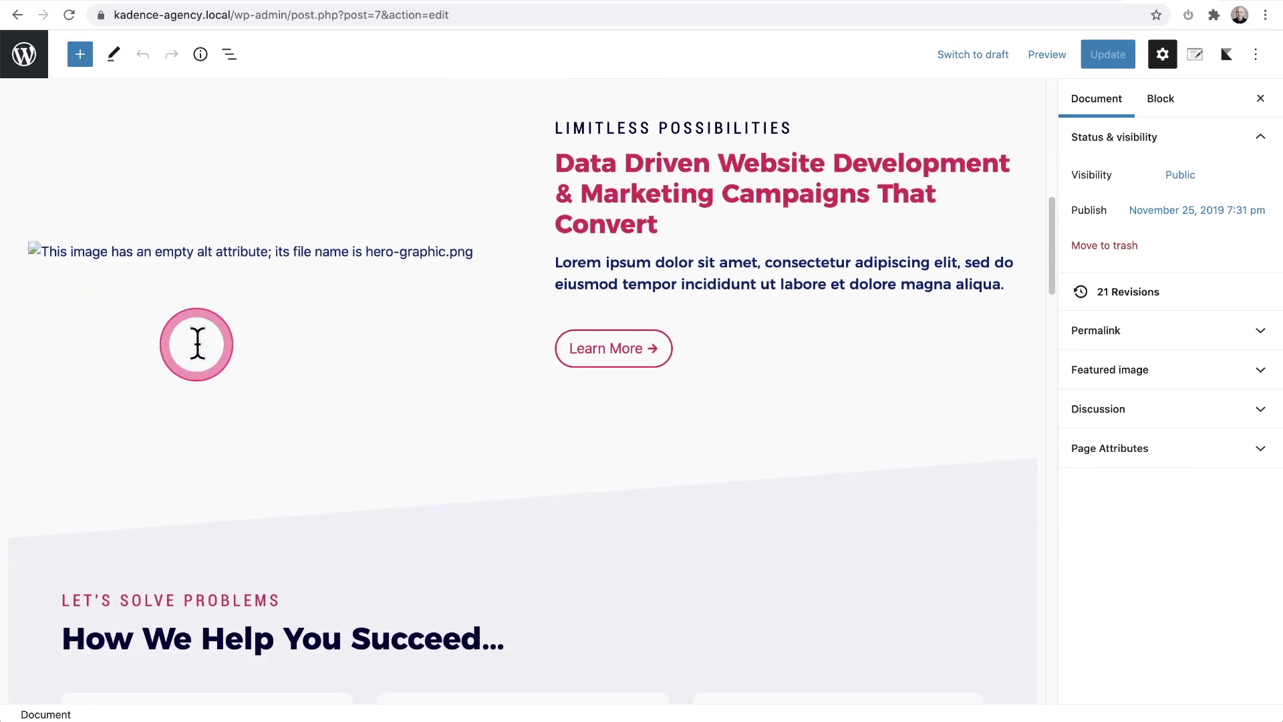
{"action": "scroll", "coordinate": [198, 344], "scroll_direction": "down", "scroll_amount": 2}
{"action": "scroll", "coordinate": [197, 343], "scroll_direction": "down", "scroll_amount": 3}
{"action": "scroll", "coordinate": [198, 341], "scroll_direction": "down", "scroll_amount": 2}
{"action": "scroll", "coordinate": [198, 343], "scroll_direction": "down", "scroll_amount": 3}
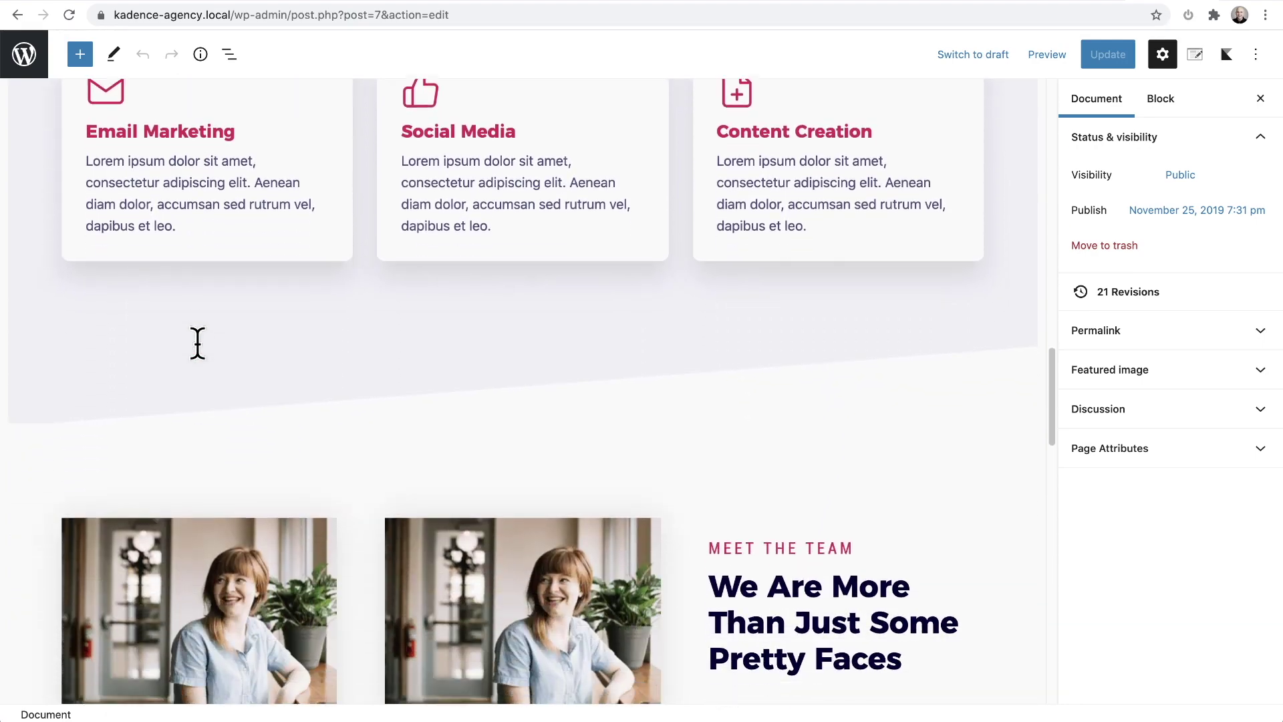
{"action": "scroll", "coordinate": [197, 342], "scroll_direction": "down", "scroll_amount": 1}
{"action": "scroll", "coordinate": [198, 342], "scroll_direction": "up", "scroll_amount": 2}
{"action": "scroll", "coordinate": [198, 343], "scroll_direction": "up", "scroll_amount": 5}
{"action": "scroll", "coordinate": [198, 344], "scroll_direction": "up", "scroll_amount": 5}
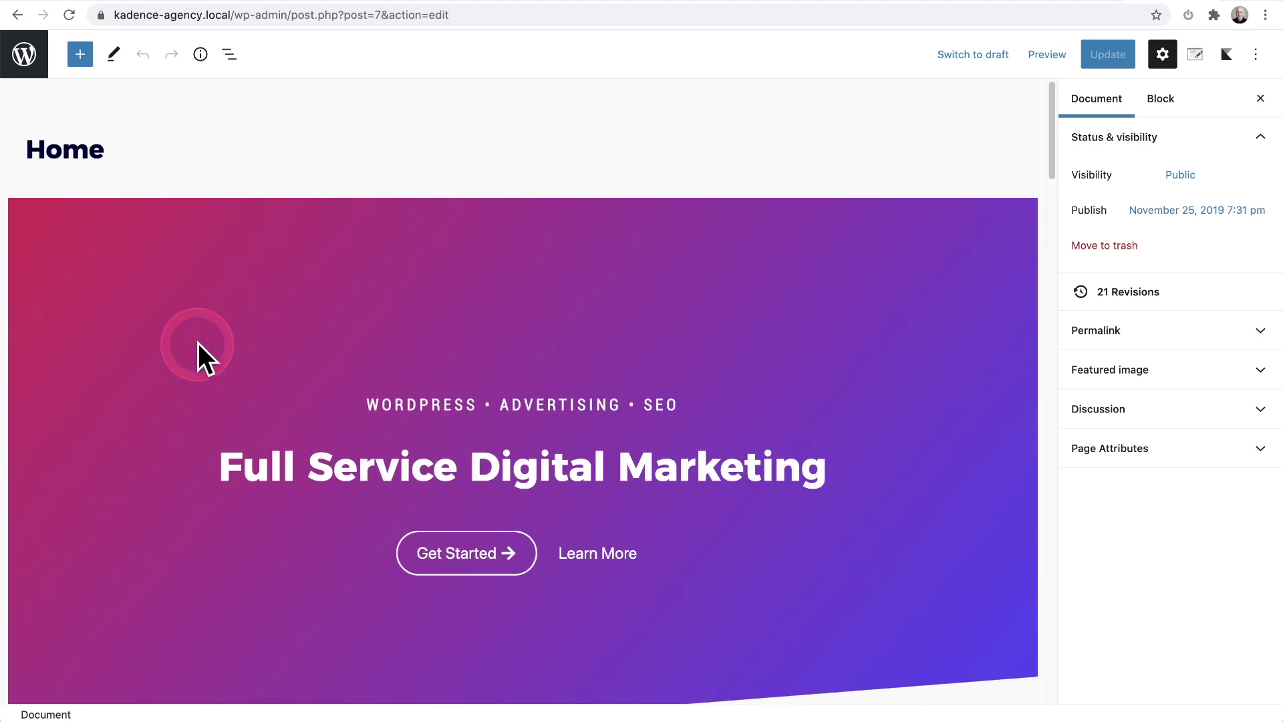
{"action": "left_click", "coordinate": [220, 322]}
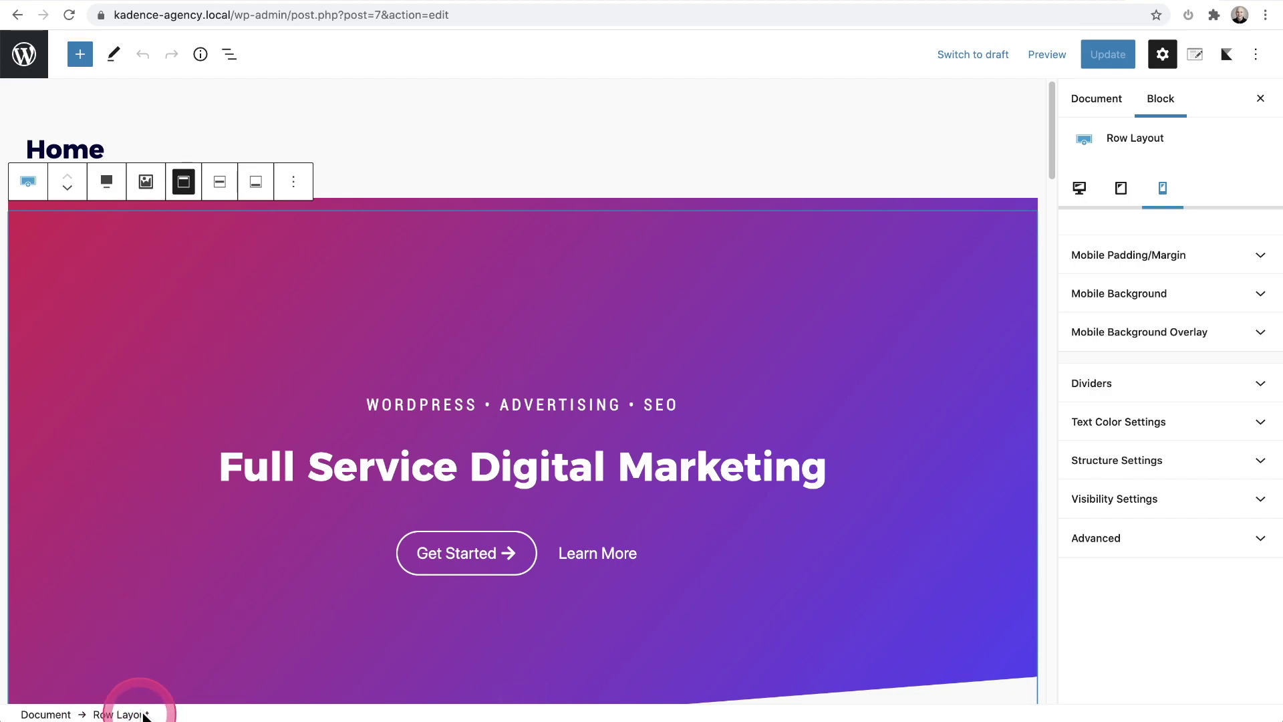
{"action": "mouse_move", "coordinate": [244, 311]}
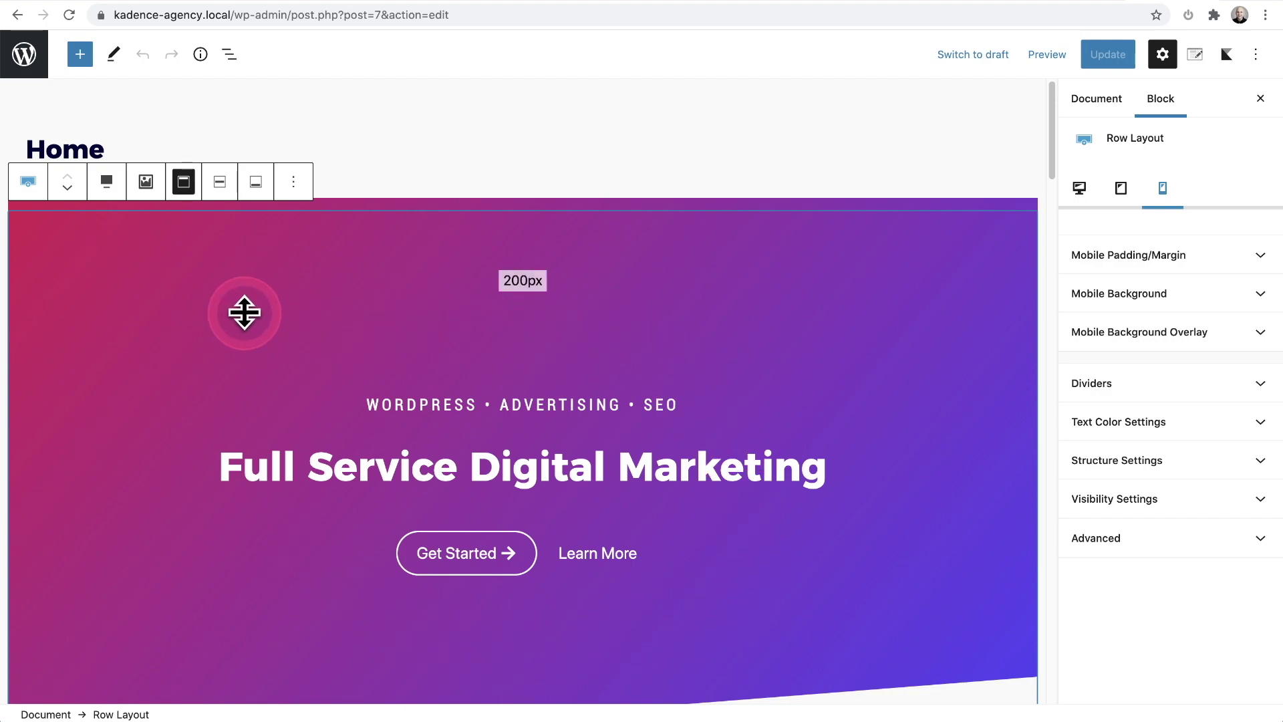
{"action": "left_click", "coordinate": [293, 182]}
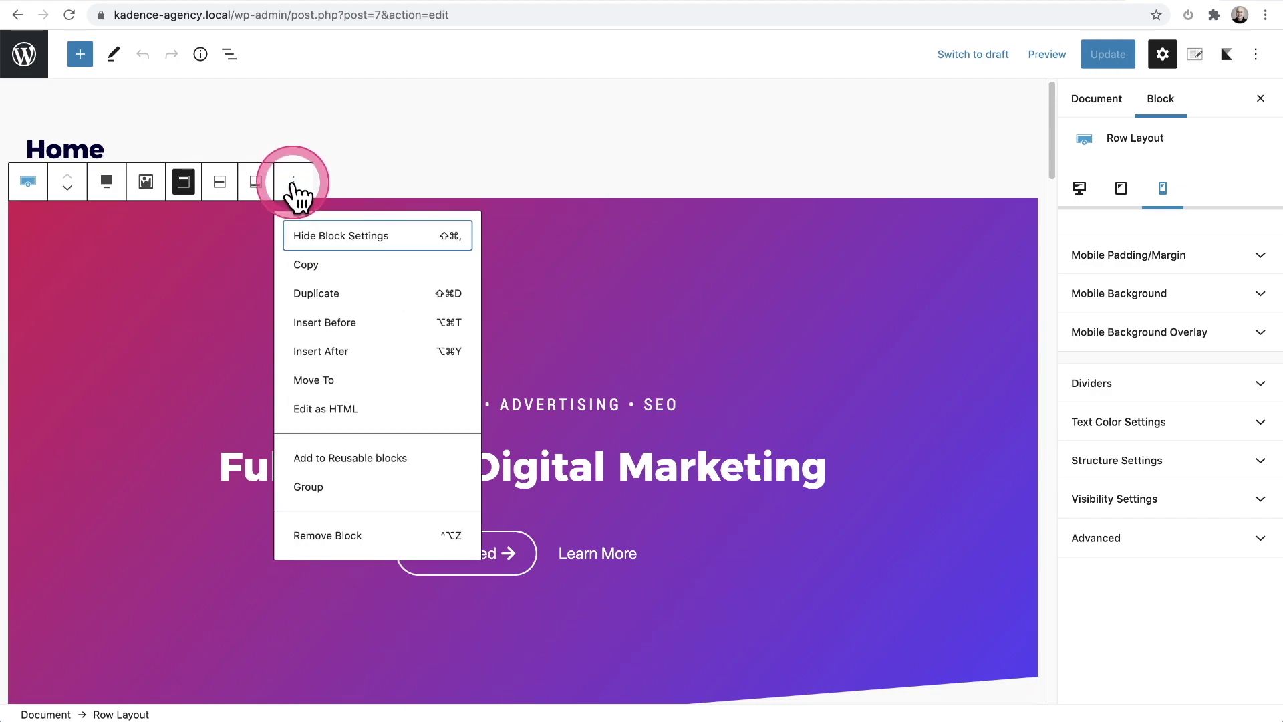
{"action": "left_click", "coordinate": [308, 266]}
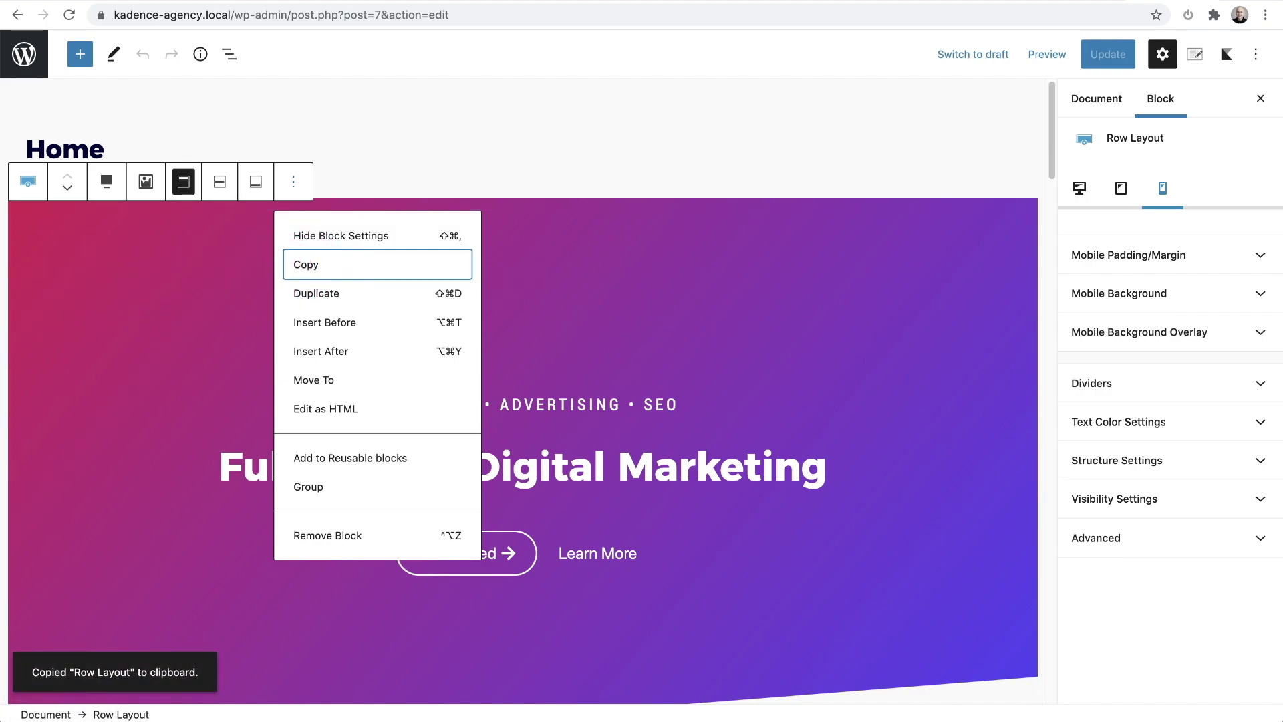
{"action": "left_click", "coordinate": [786, 260]}
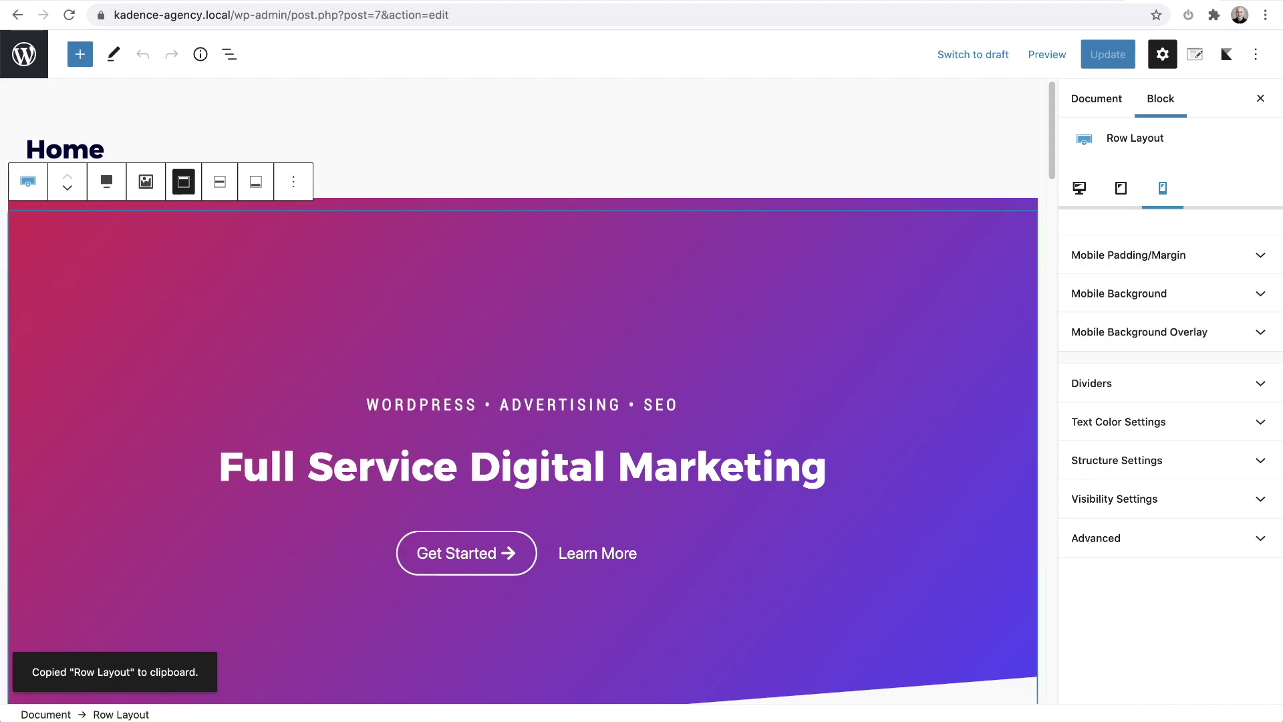
Paste the hero row markup into a blank TextEdit document, then reselect the hero row in the editor.
{"action": "left_click", "coordinate": [516, 86]}
{"action": "left_click", "coordinate": [350, 220]}
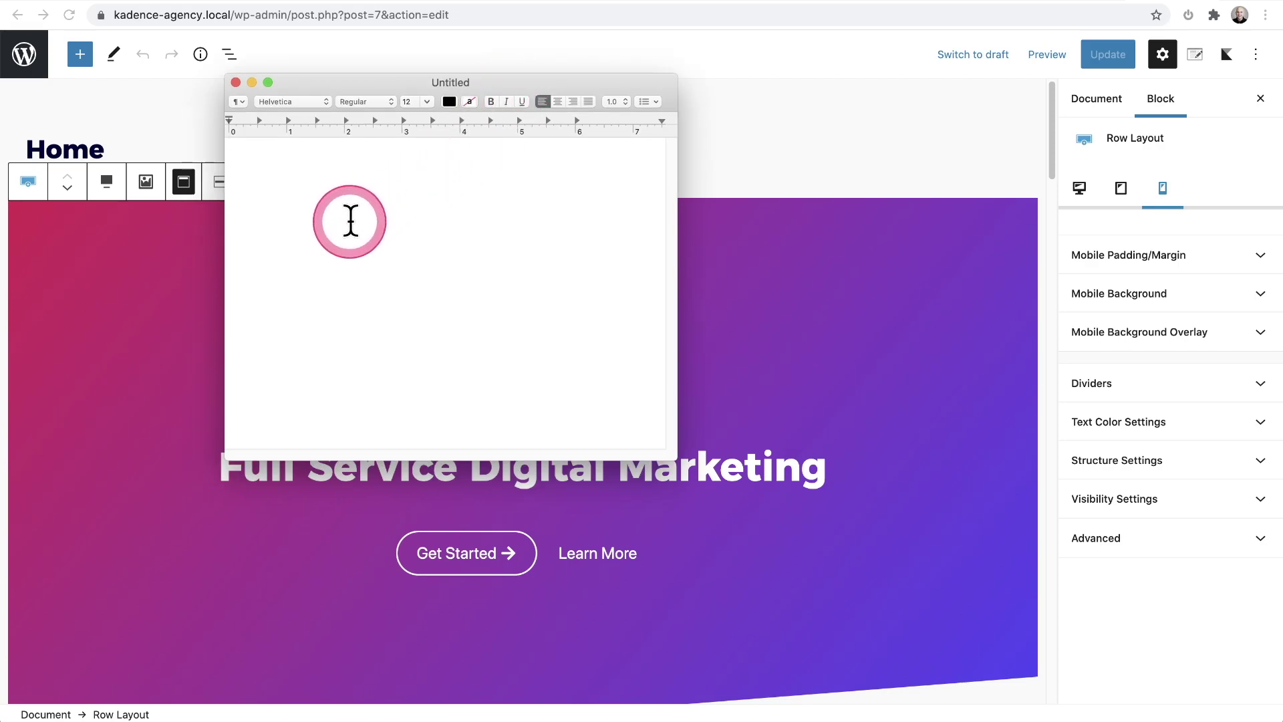
{"action": "key", "text": "super+v"}
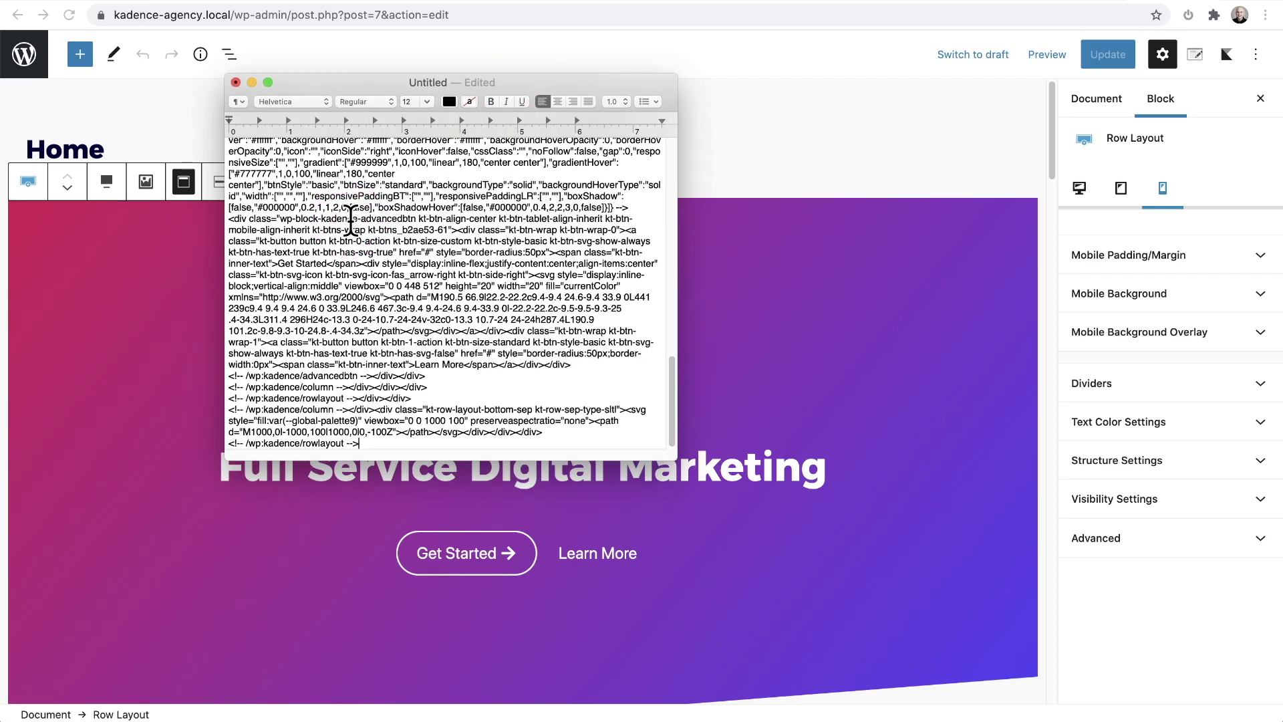
{"action": "left_click", "coordinate": [350, 220]}
{"action": "scroll", "coordinate": [391, 253], "scroll_direction": "up", "scroll_amount": 10}
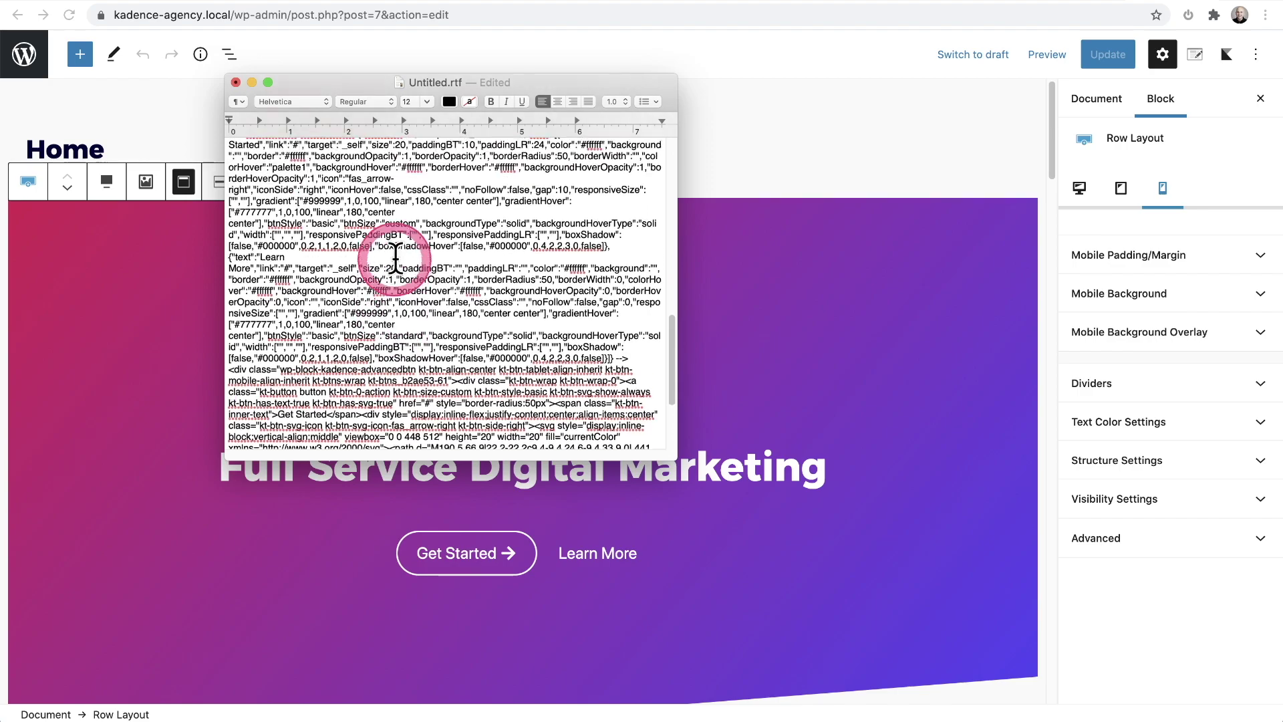
{"action": "scroll", "coordinate": [396, 259], "scroll_direction": "down", "scroll_amount": 5}
{"action": "scroll", "coordinate": [395, 260], "scroll_direction": "down", "scroll_amount": 5}
{"action": "scroll", "coordinate": [395, 259], "scroll_direction": "down", "scroll_amount": 5}
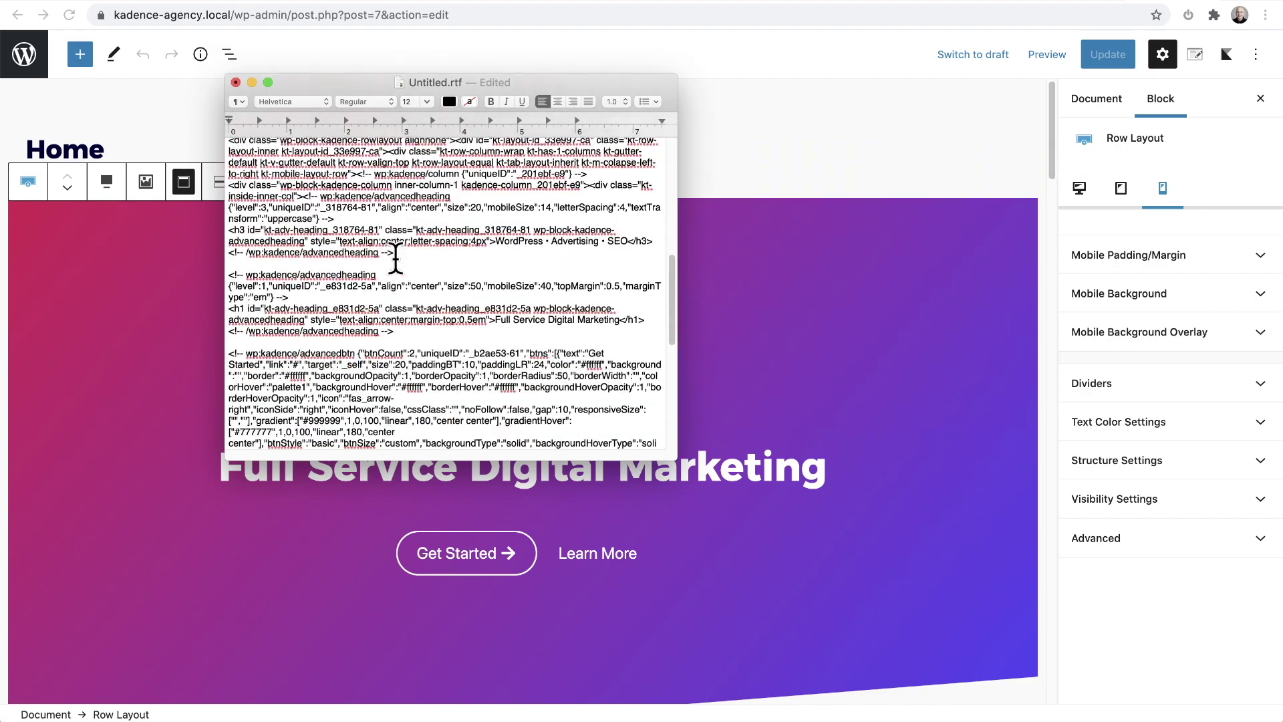
{"action": "scroll", "coordinate": [396, 259], "scroll_direction": "down", "scroll_amount": 5}
{"action": "scroll", "coordinate": [396, 256], "scroll_direction": "down", "scroll_amount": 5}
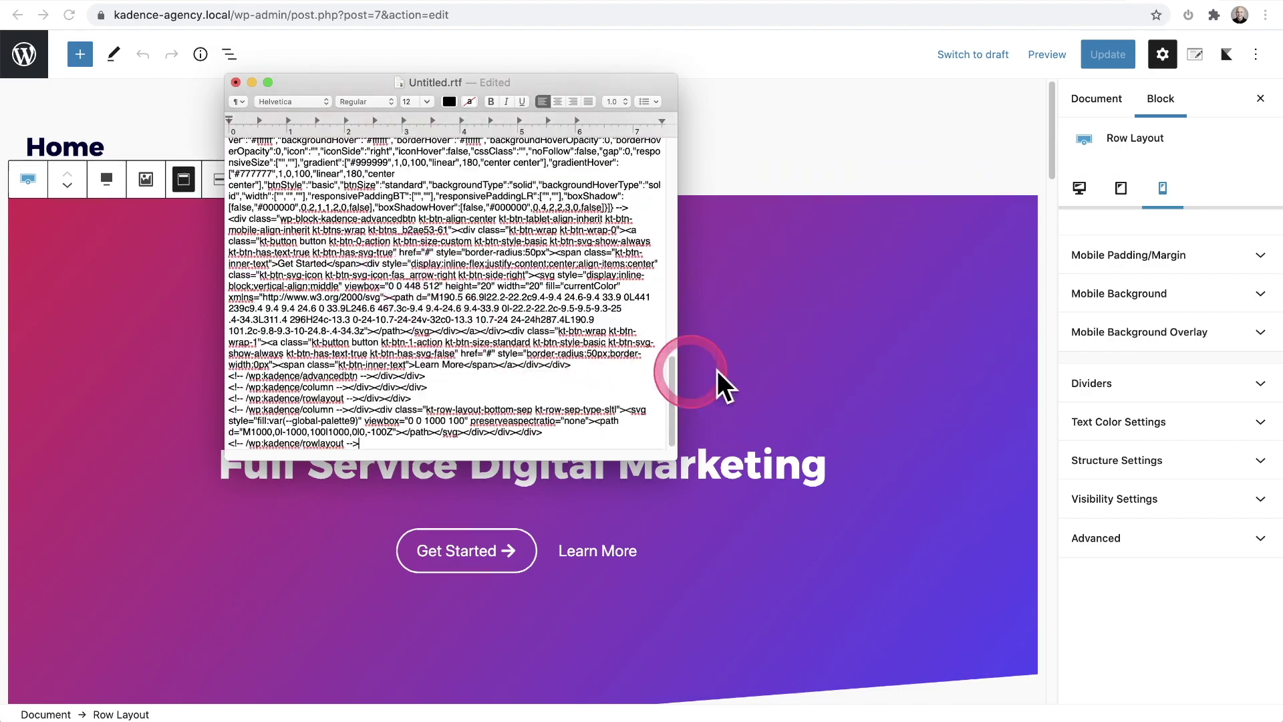
{"action": "left_click", "coordinate": [783, 258]}
{"action": "left_click", "coordinate": [576, 331]}
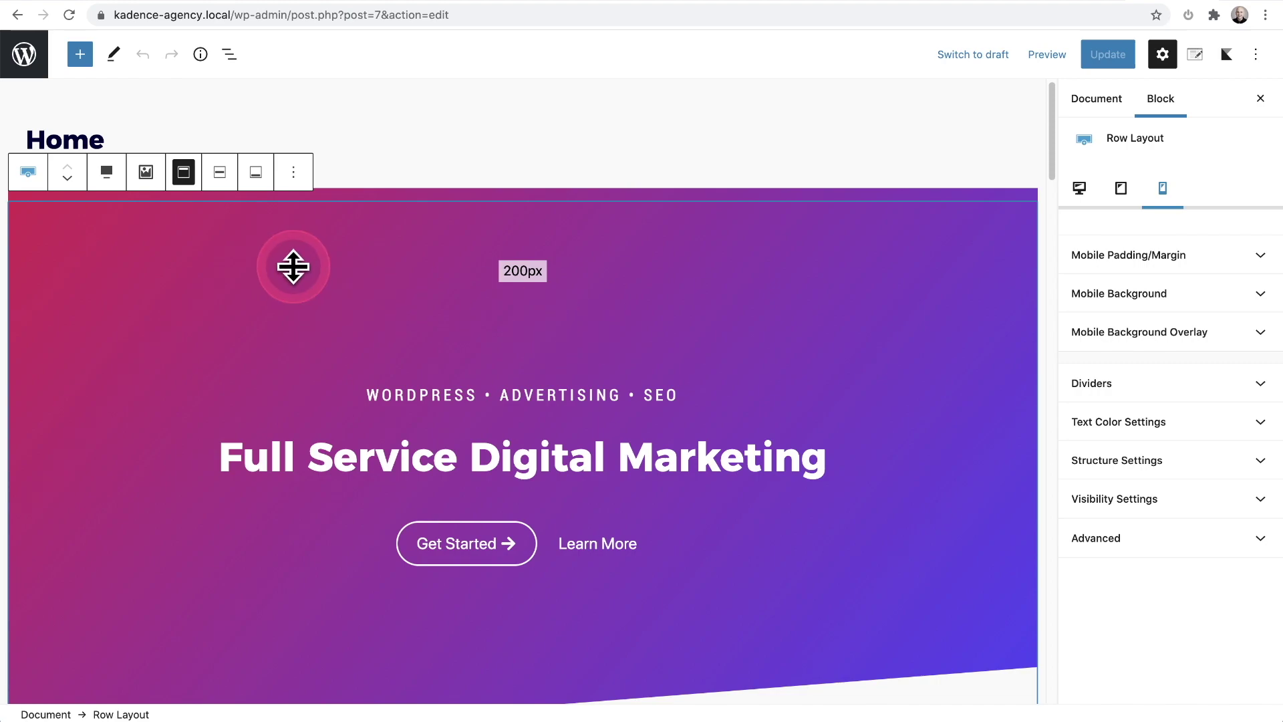
{"action": "left_click_drag", "start_coordinate": [293, 266], "coordinate": [293, 266]}
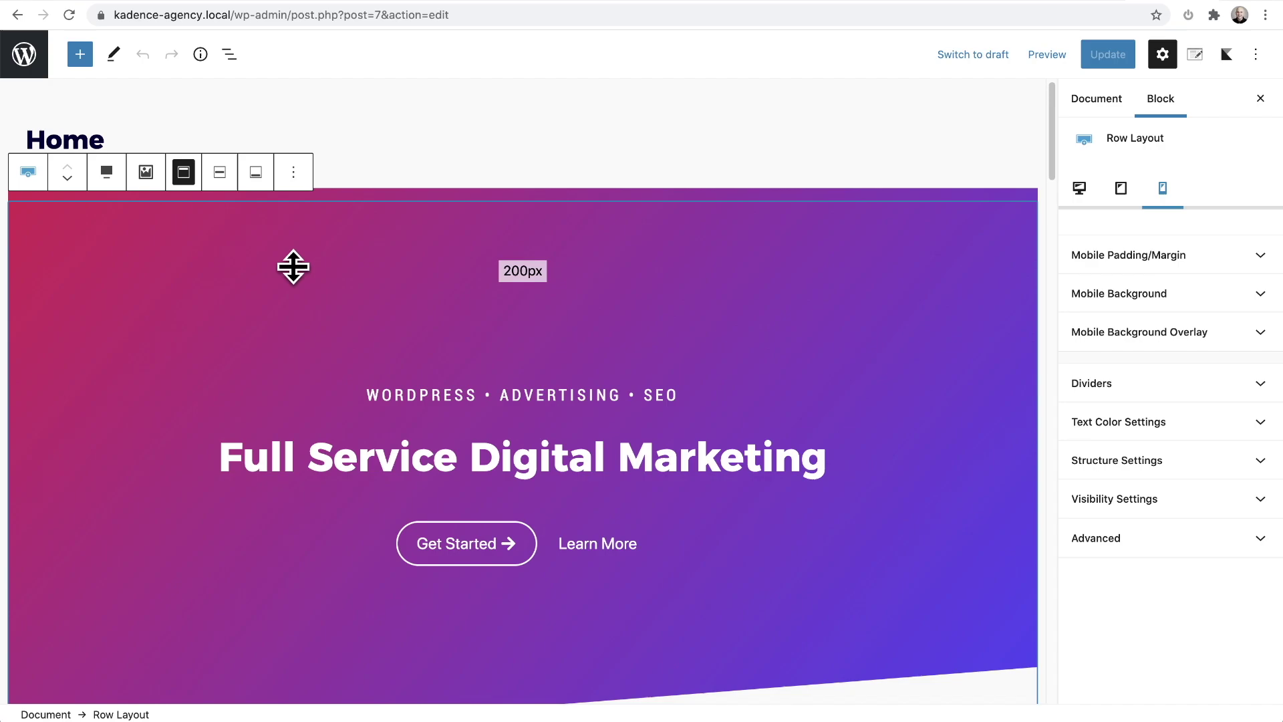
{"action": "scroll", "coordinate": [294, 266], "scroll_direction": "down", "scroll_amount": 15}
{"action": "scroll", "coordinate": [294, 265], "scroll_direction": "down", "scroll_amount": 10}
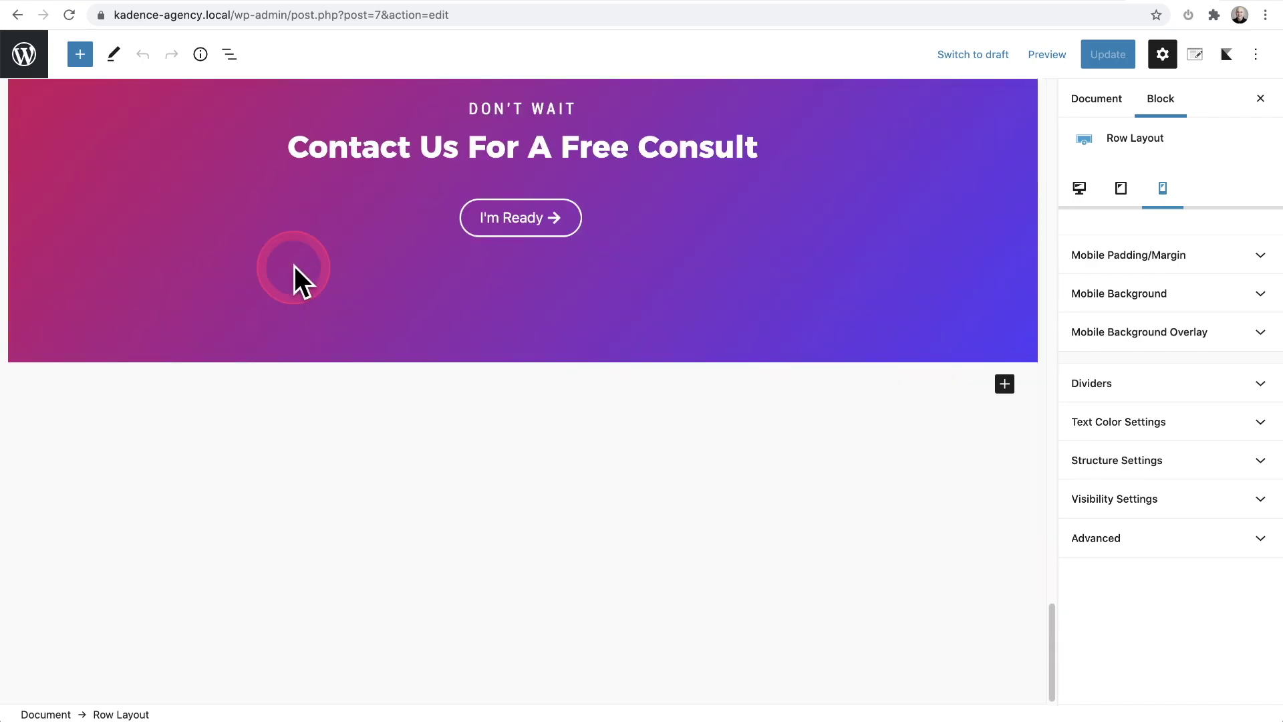
{"action": "left_click", "coordinate": [357, 393]}
{"action": "left_click", "coordinate": [355, 393]}
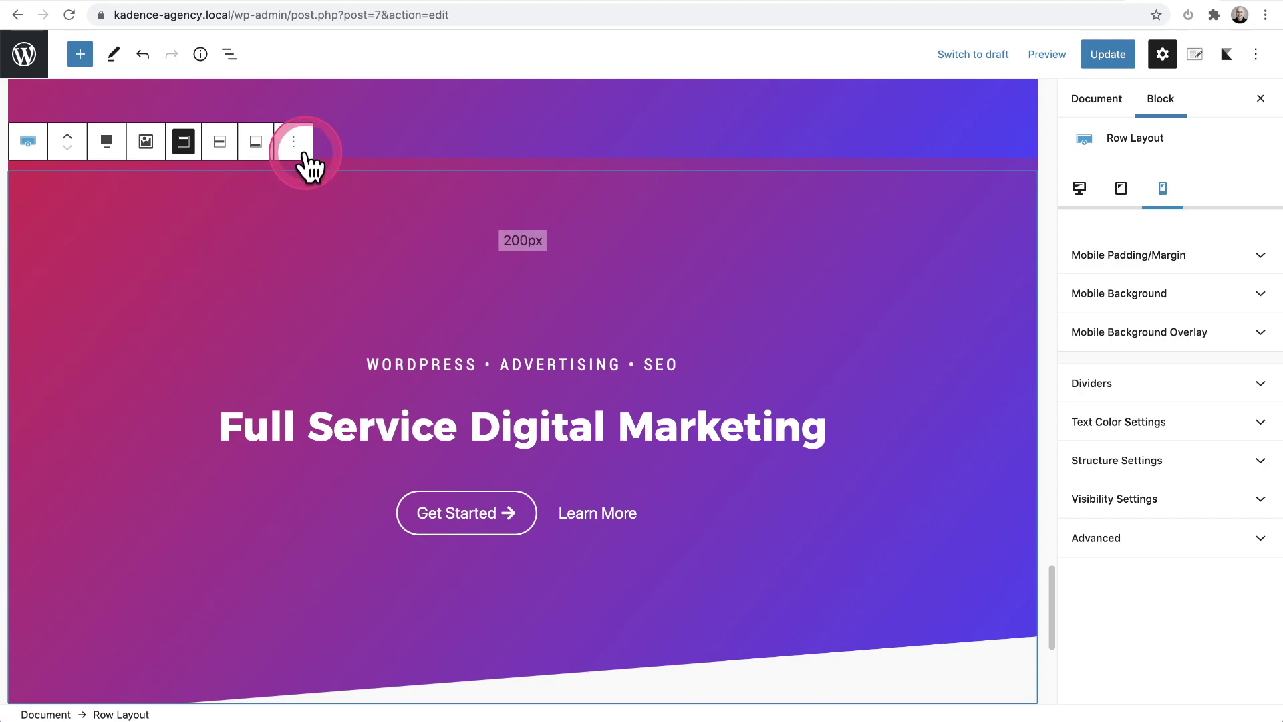
{"action": "left_click", "coordinate": [293, 141]}
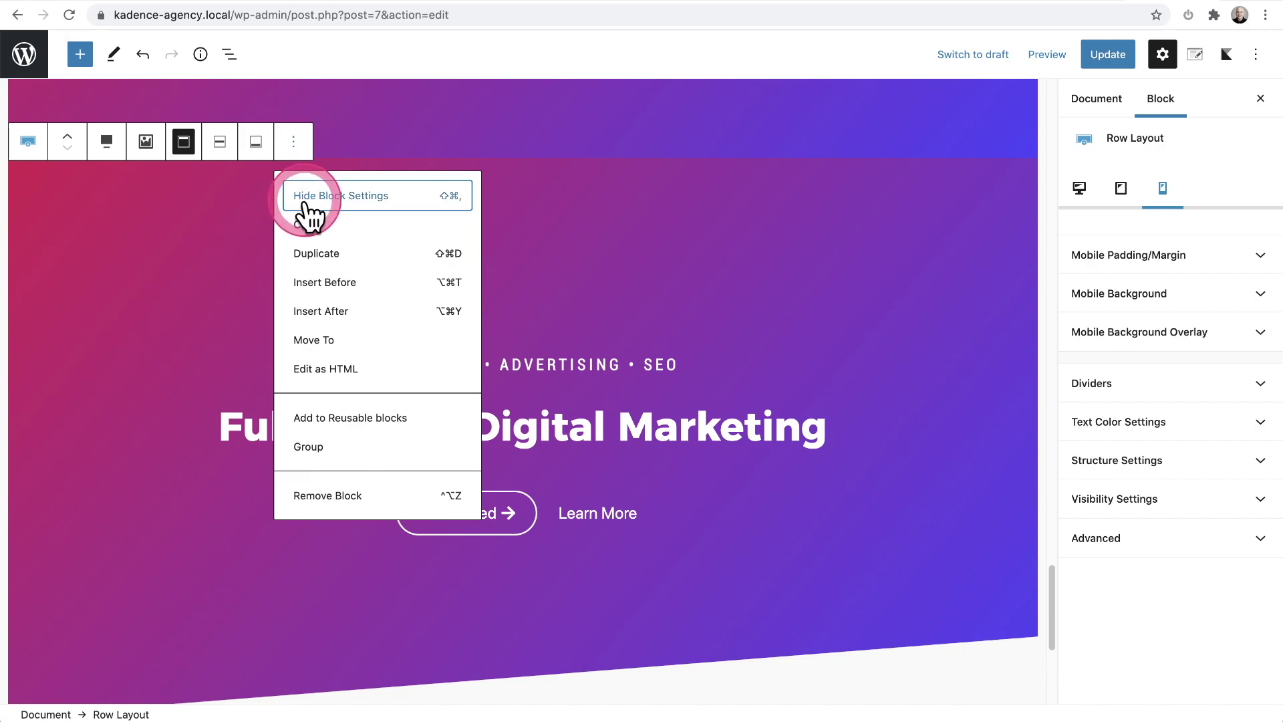
{"action": "left_click", "coordinate": [323, 496]}
{"action": "scroll", "coordinate": [482, 461], "scroll_direction": "up", "scroll_amount": 10}
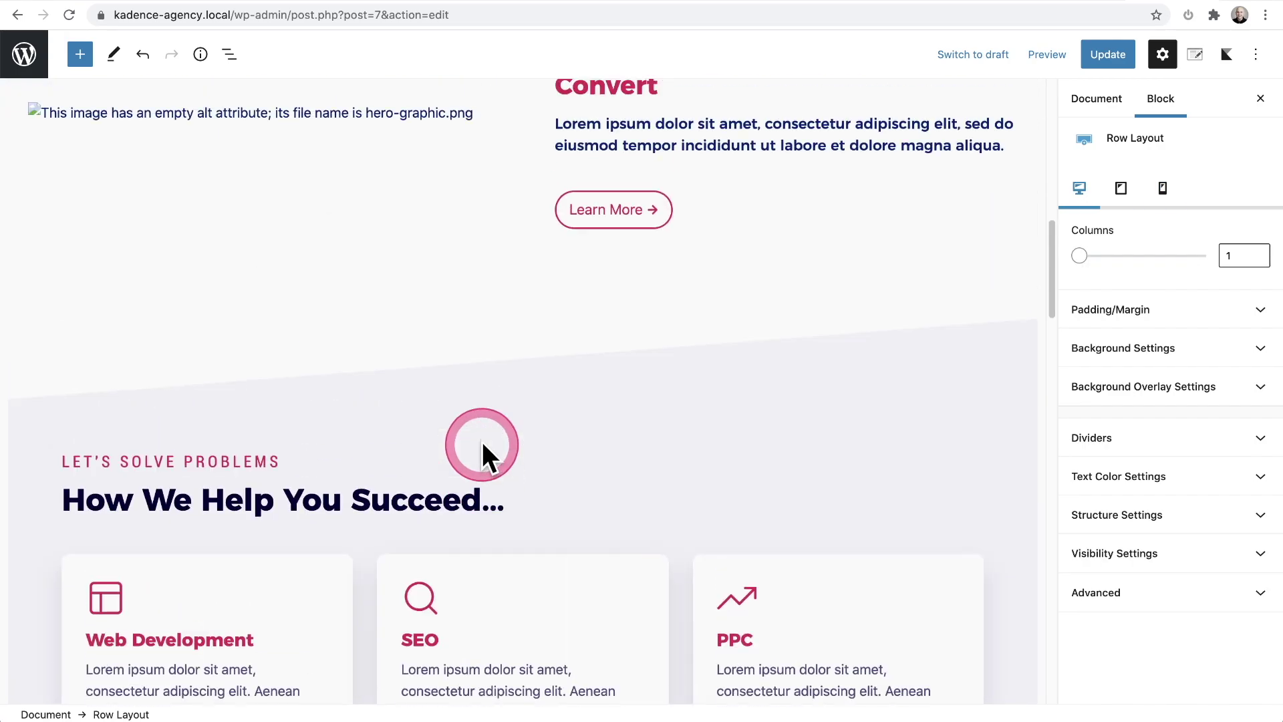
{"action": "scroll", "coordinate": [483, 441], "scroll_direction": "up", "scroll_amount": 10}
Select all seven Home page blocks and copy them via More options.
{"action": "left_click", "coordinate": [355, 272]}
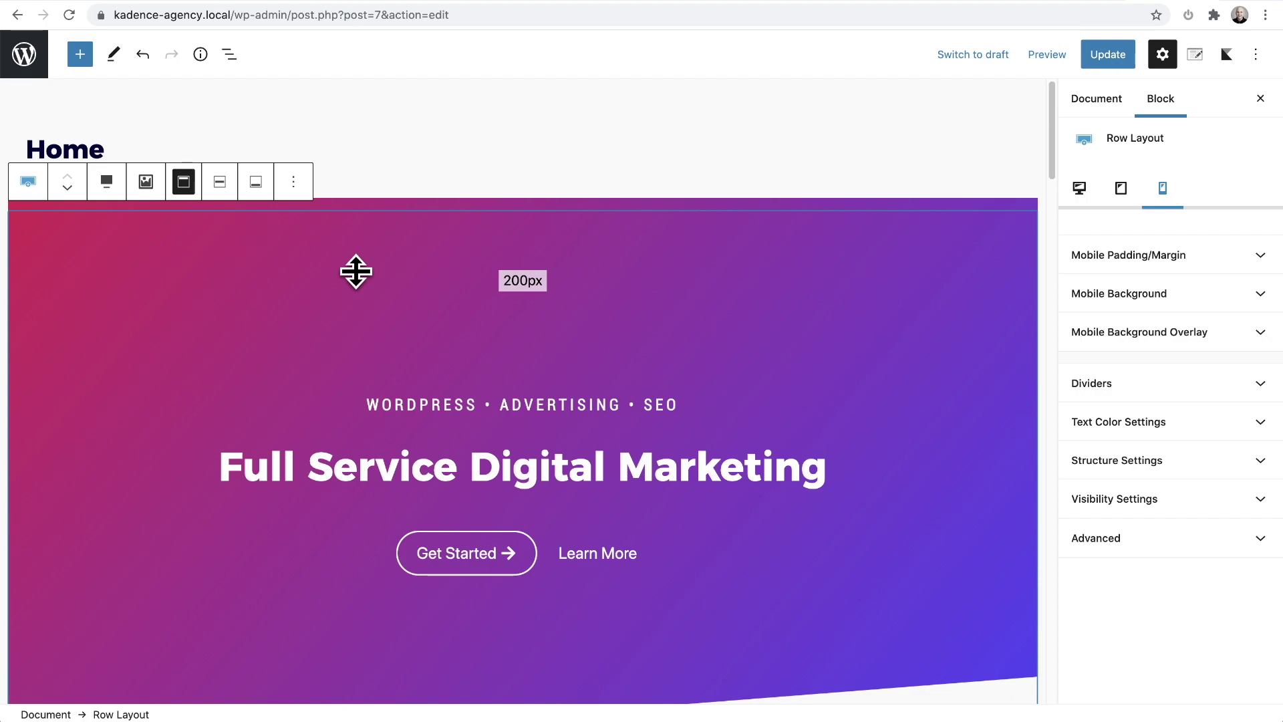
{"action": "left_click_drag", "start_coordinate": [356, 271], "coordinate": [272, 261]}
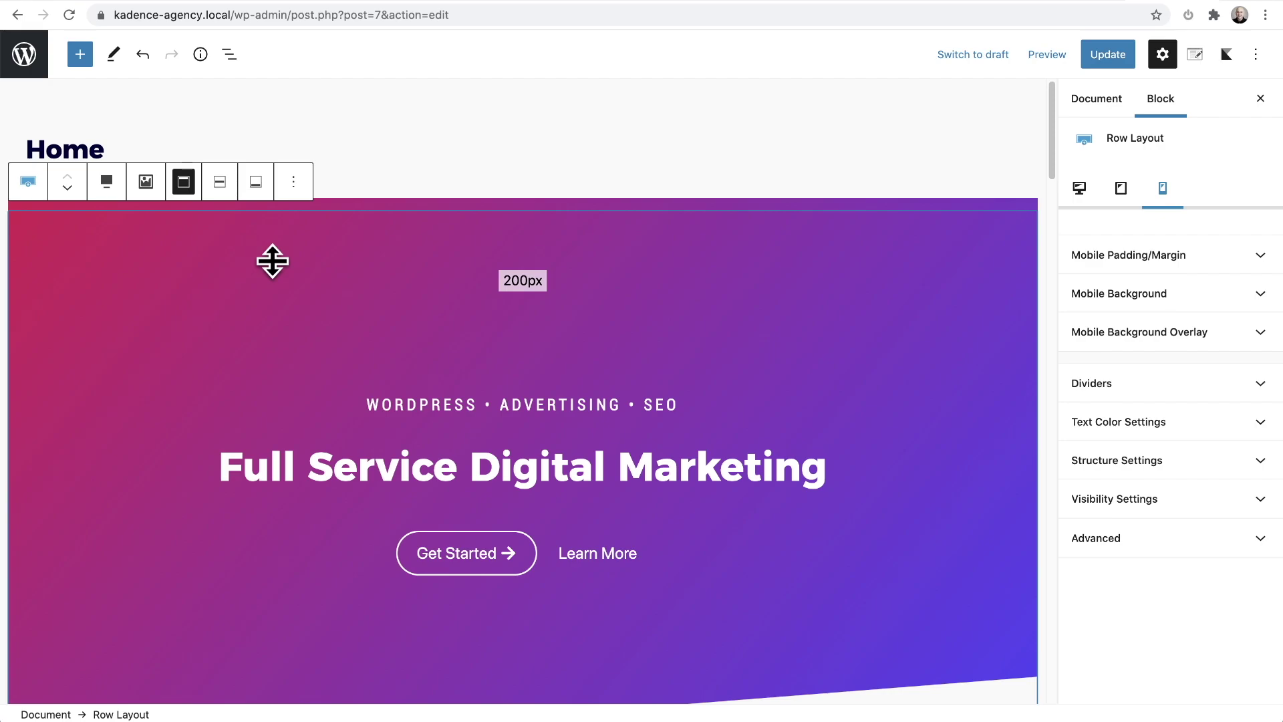
{"action": "key", "text": "ctrl+a"}
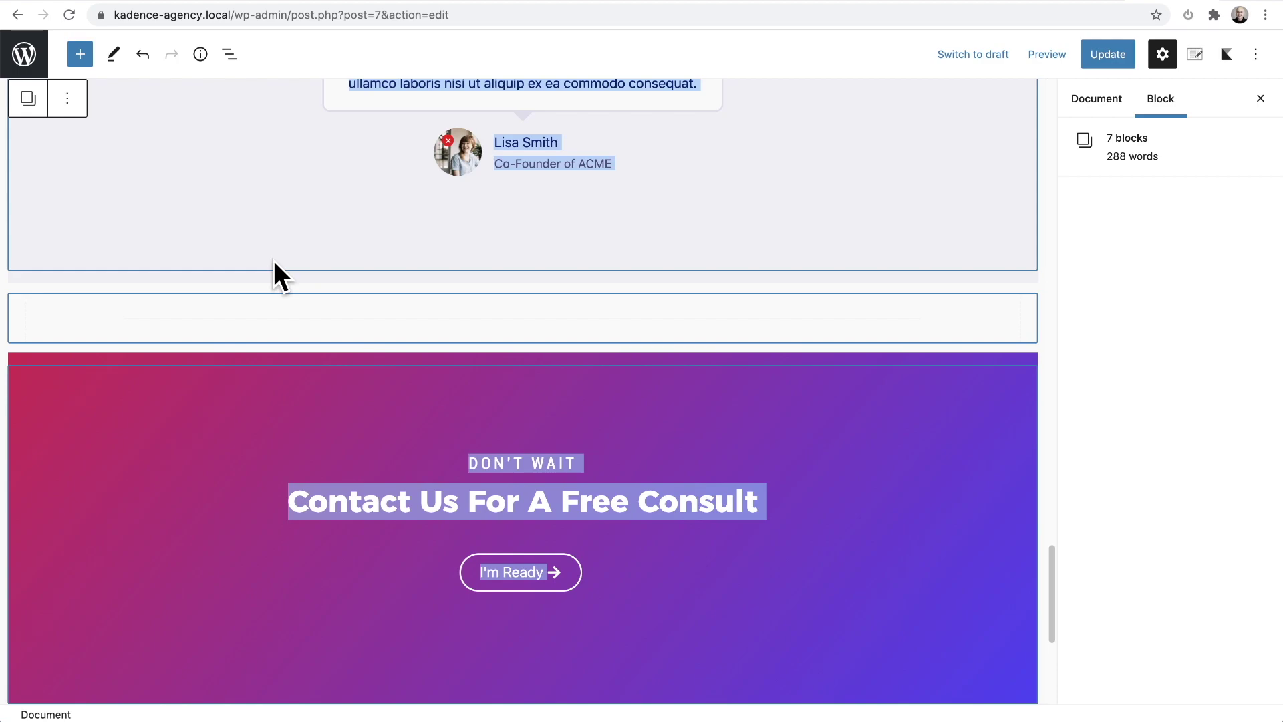
{"action": "scroll", "coordinate": [274, 260], "scroll_direction": "down", "scroll_amount": 3}
{"action": "scroll", "coordinate": [278, 264], "scroll_direction": "down", "scroll_amount": 3}
{"action": "scroll", "coordinate": [291, 281], "scroll_direction": "down", "scroll_amount": 2}
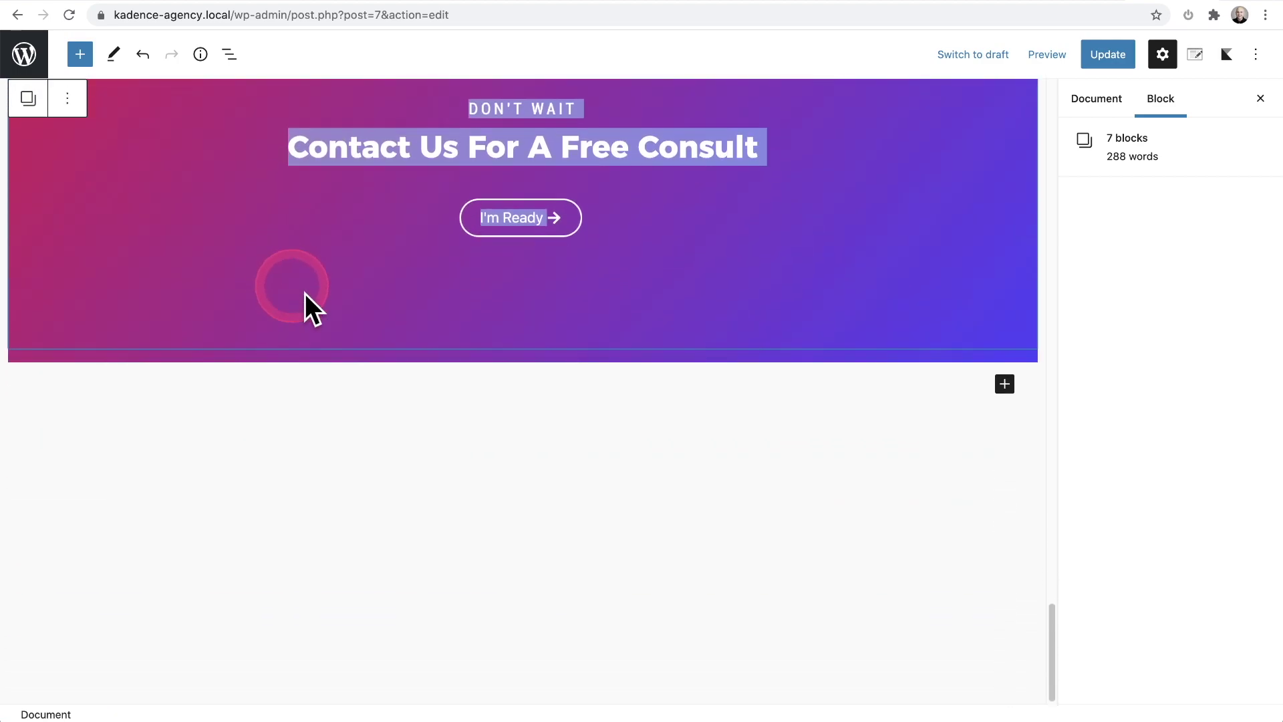
{"action": "scroll", "coordinate": [331, 311], "scroll_direction": "up", "scroll_amount": 2}
{"action": "scroll", "coordinate": [368, 330], "scroll_direction": "up", "scroll_amount": 2}
{"action": "scroll", "coordinate": [370, 331], "scroll_direction": "up", "scroll_amount": 4}
{"action": "scroll", "coordinate": [366, 327], "scroll_direction": "up", "scroll_amount": 3}
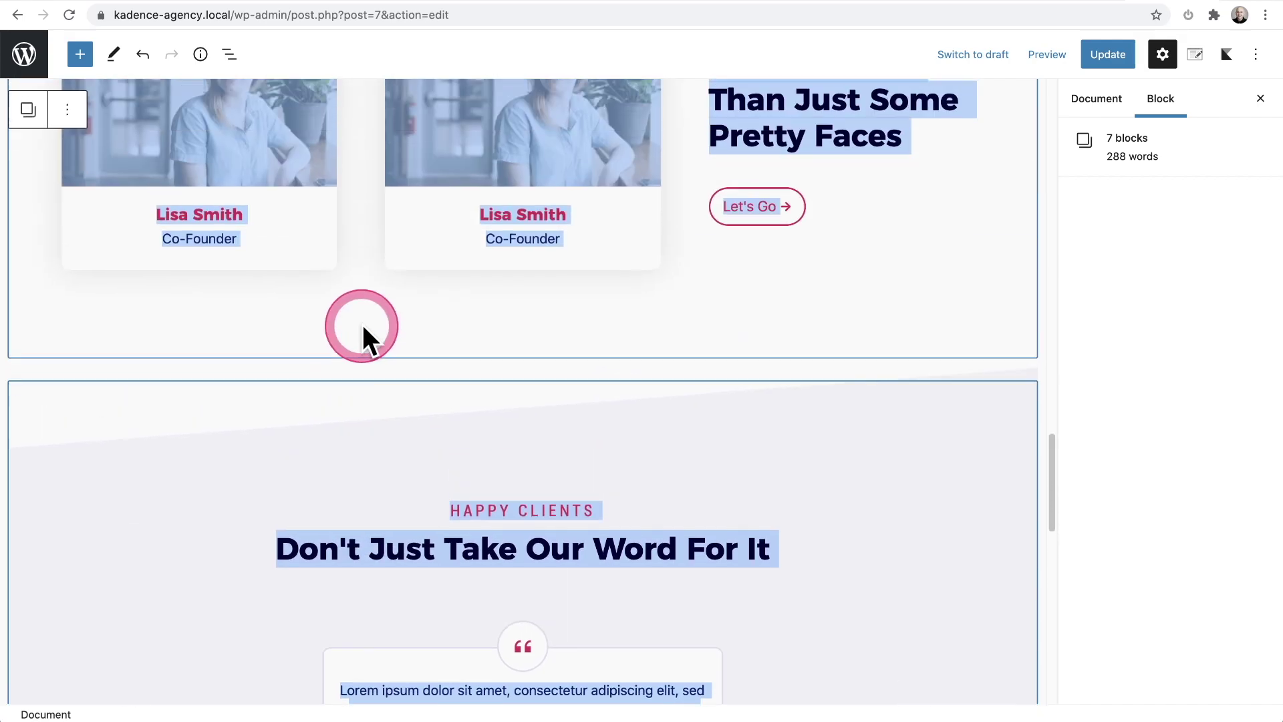
{"action": "scroll", "coordinate": [365, 326], "scroll_direction": "up", "scroll_amount": 2}
{"action": "scroll", "coordinate": [364, 327], "scroll_direction": "up", "scroll_amount": 5}
{"action": "scroll", "coordinate": [363, 326], "scroll_direction": "up", "scroll_amount": 5}
{"action": "scroll", "coordinate": [364, 326], "scroll_direction": "up", "scroll_amount": 4}
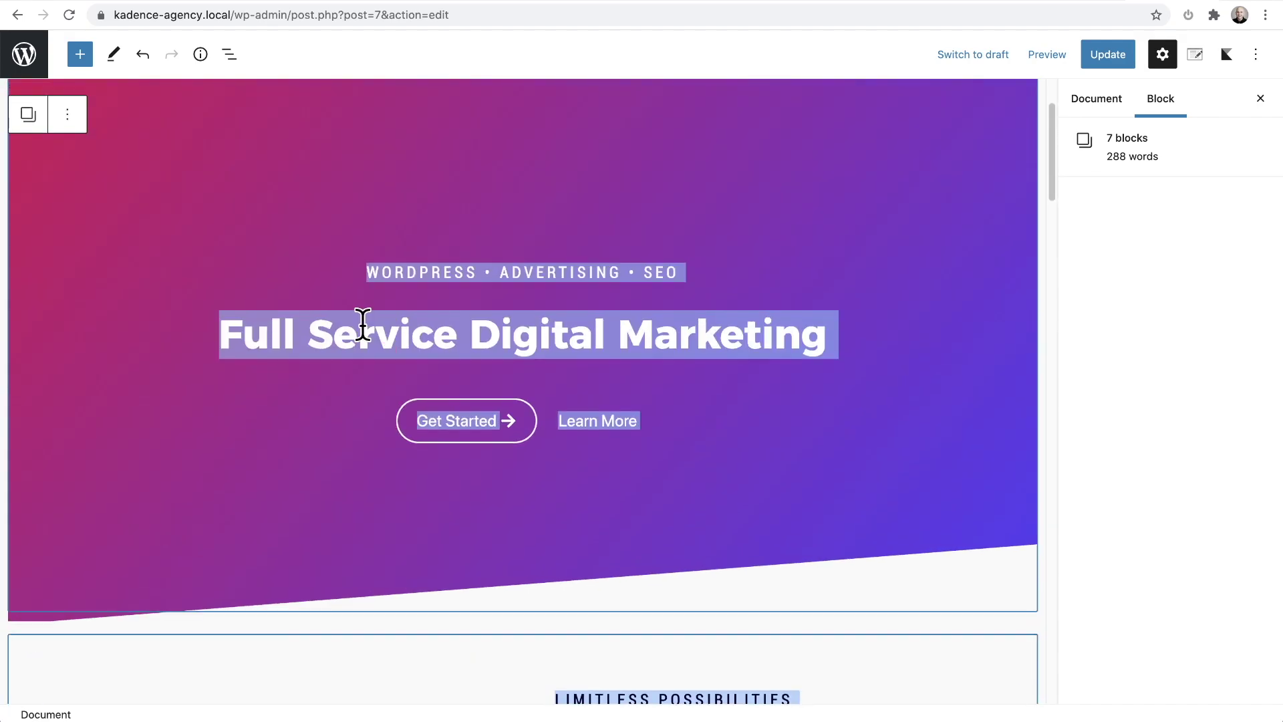
{"action": "scroll", "coordinate": [363, 325], "scroll_direction": "up", "scroll_amount": 2}
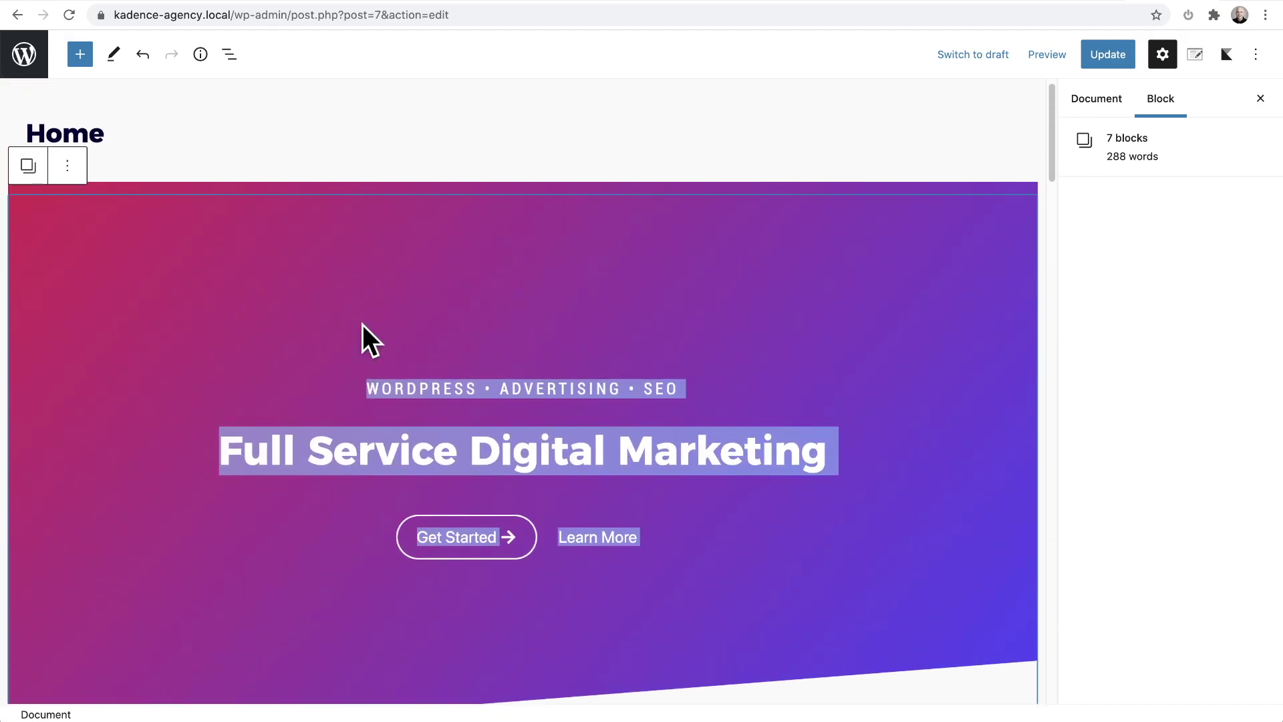
{"action": "left_click", "coordinate": [66, 168]}
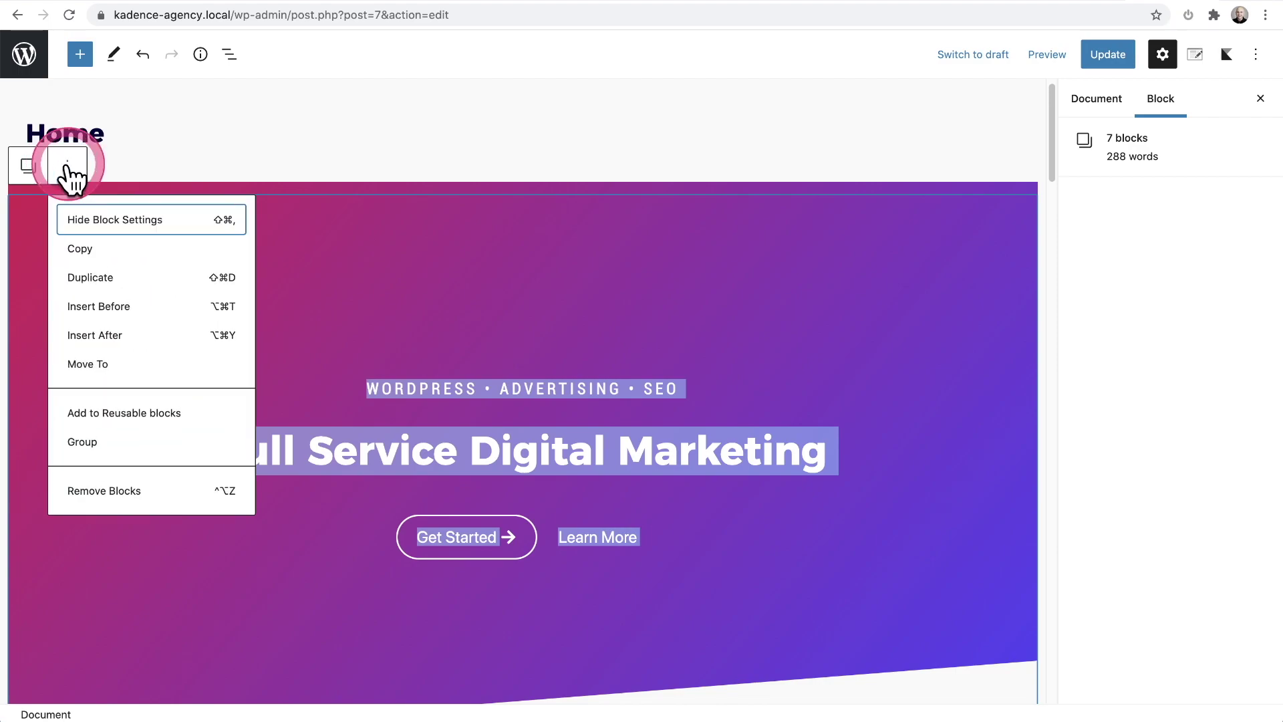
{"action": "left_click", "coordinate": [89, 253]}
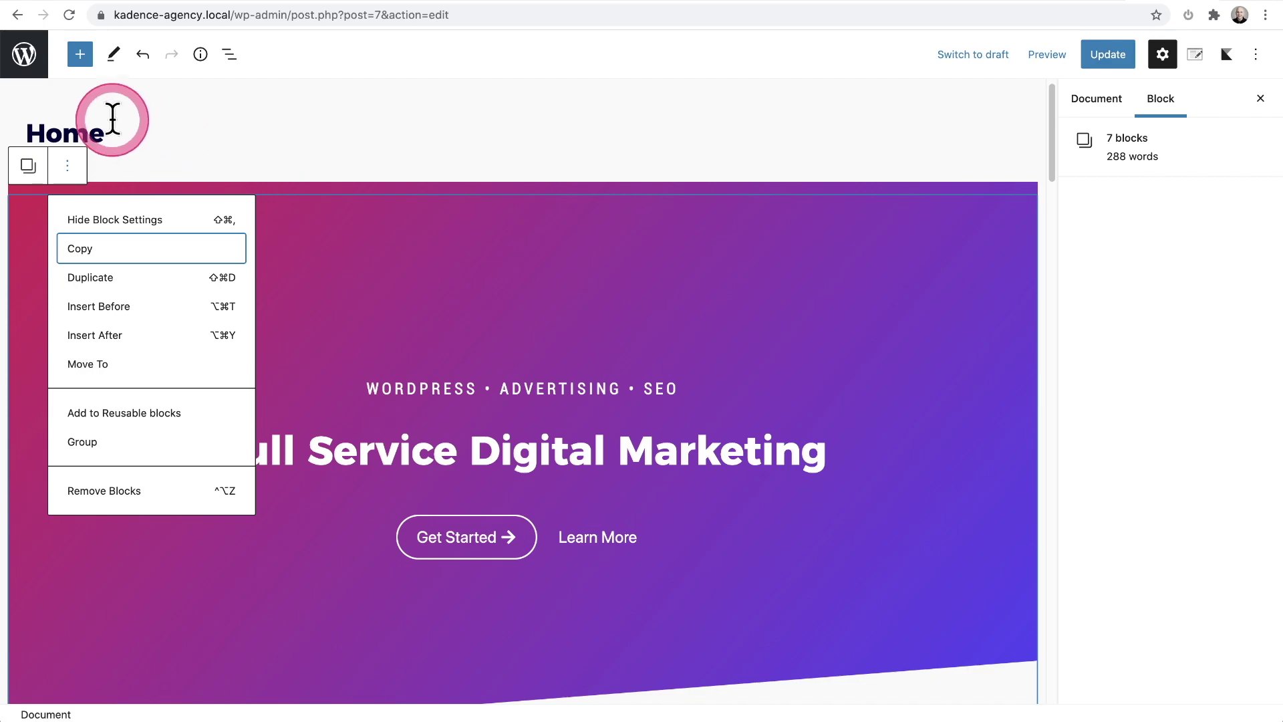
Leave the Home page editor without saving and add a new page.
{"action": "left_click", "coordinate": [30, 56]}
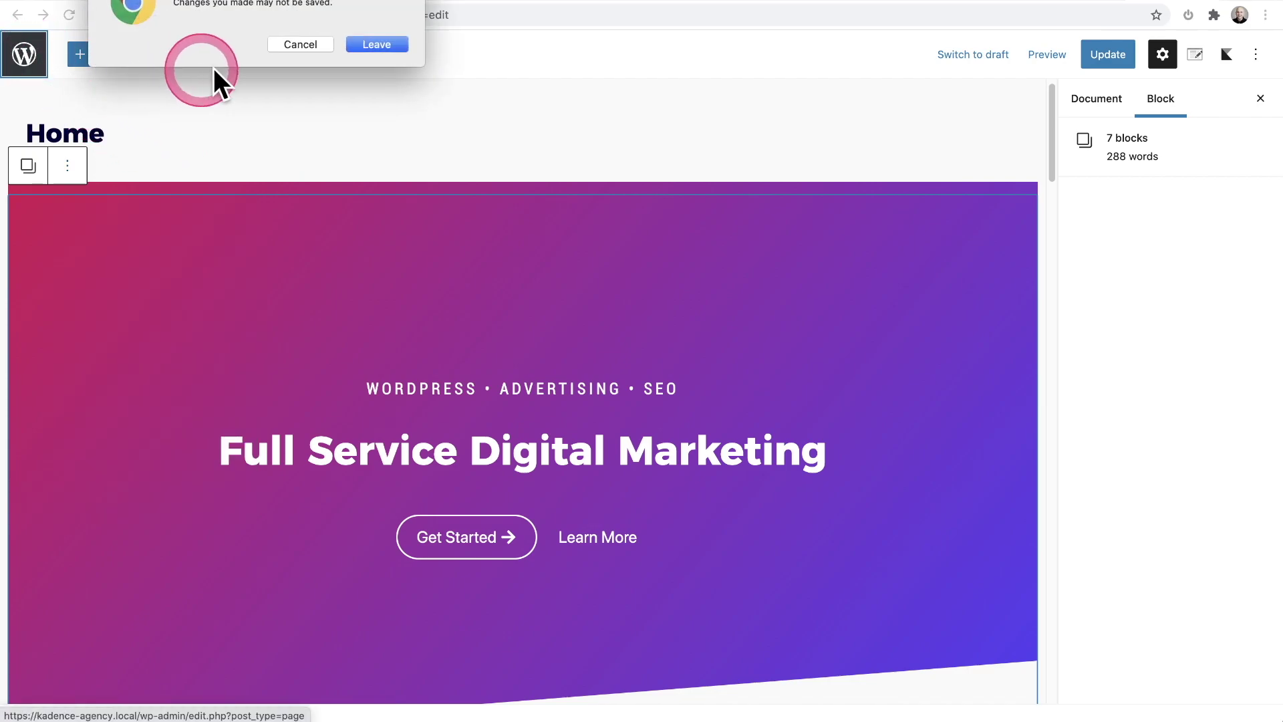
{"action": "left_click", "coordinate": [370, 46]}
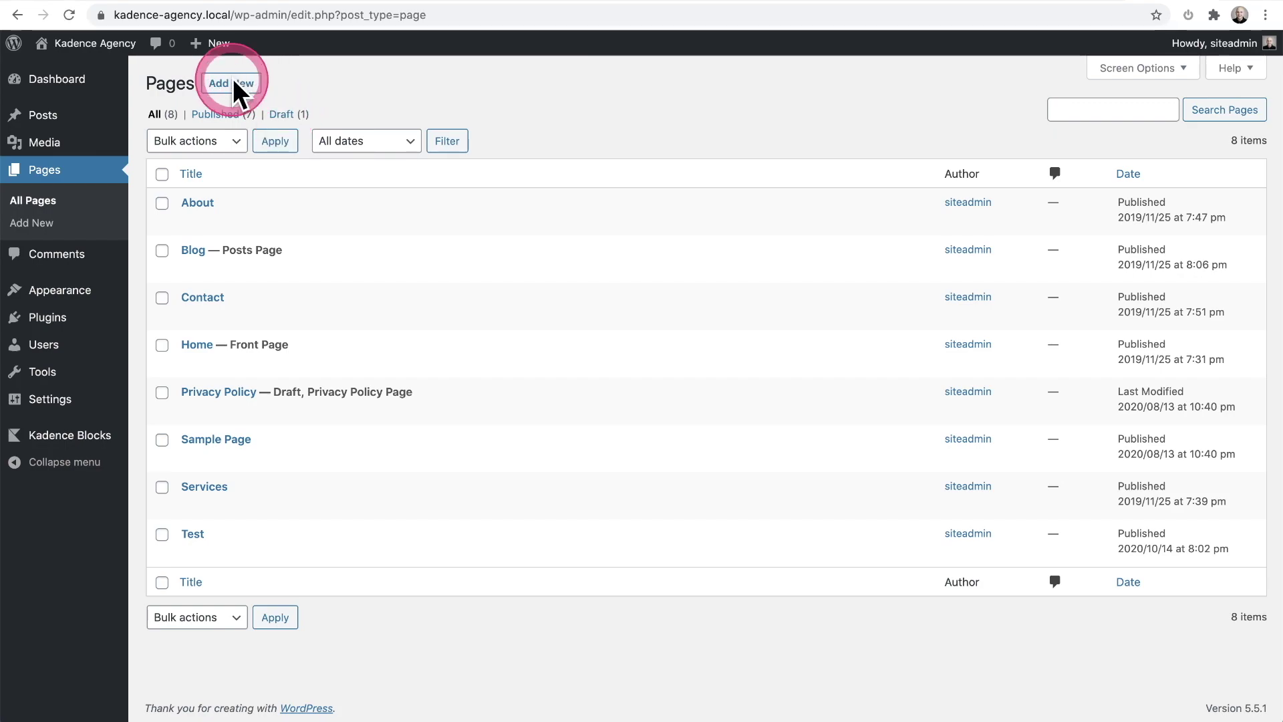
{"action": "left_click", "coordinate": [253, 87]}
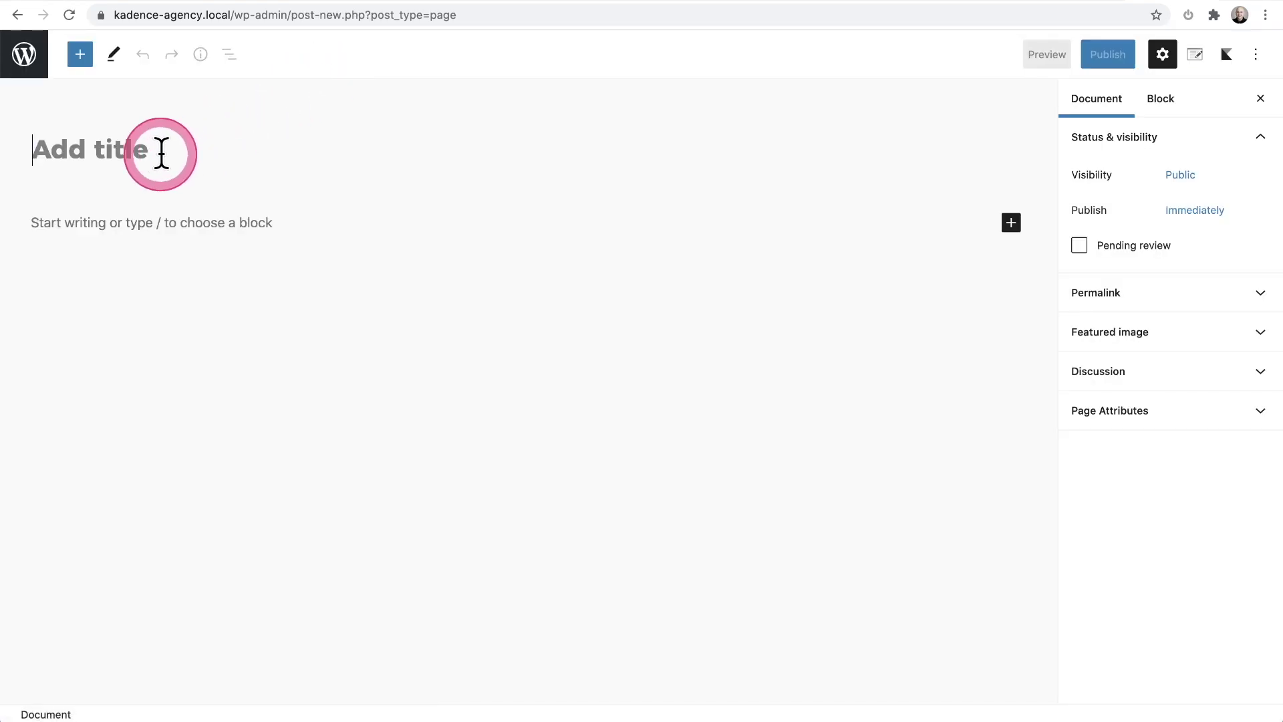
Title the new page 'Copy' and add an empty paragraph below the title.
{"action": "left_click", "coordinate": [159, 153]}
{"action": "type", "text": "Copy"}
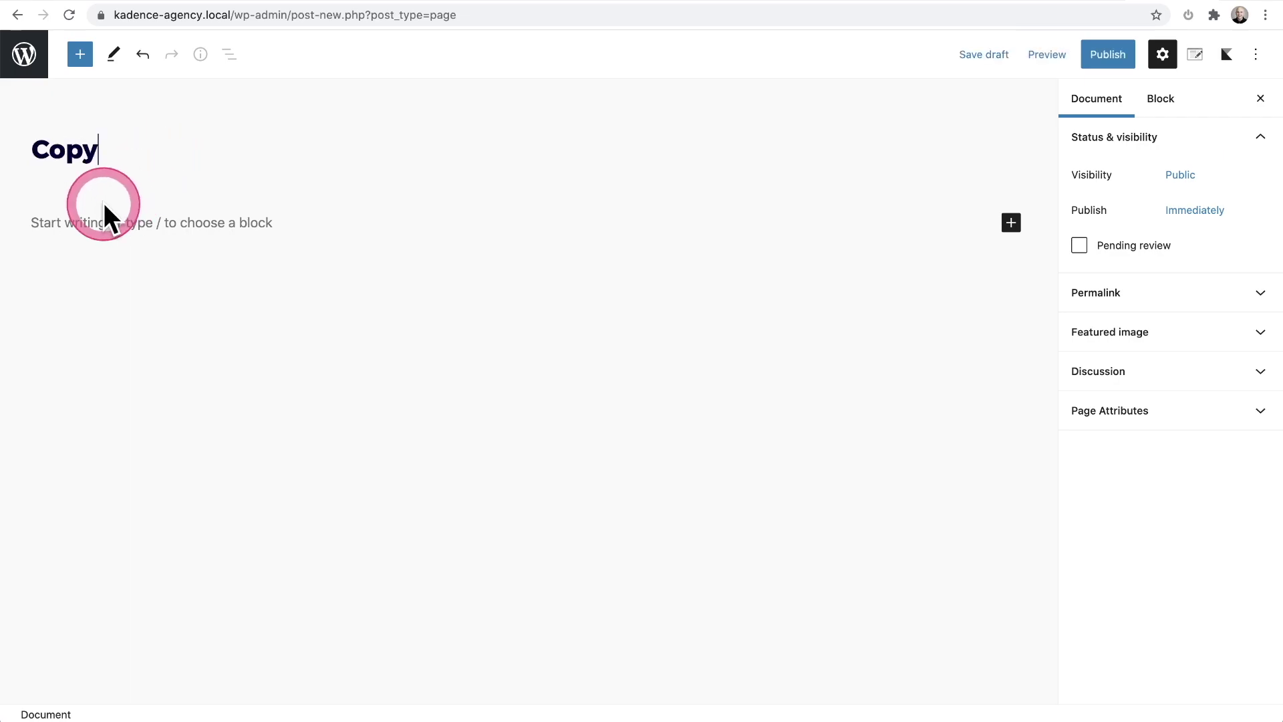
{"action": "left_click", "coordinate": [62, 213]}
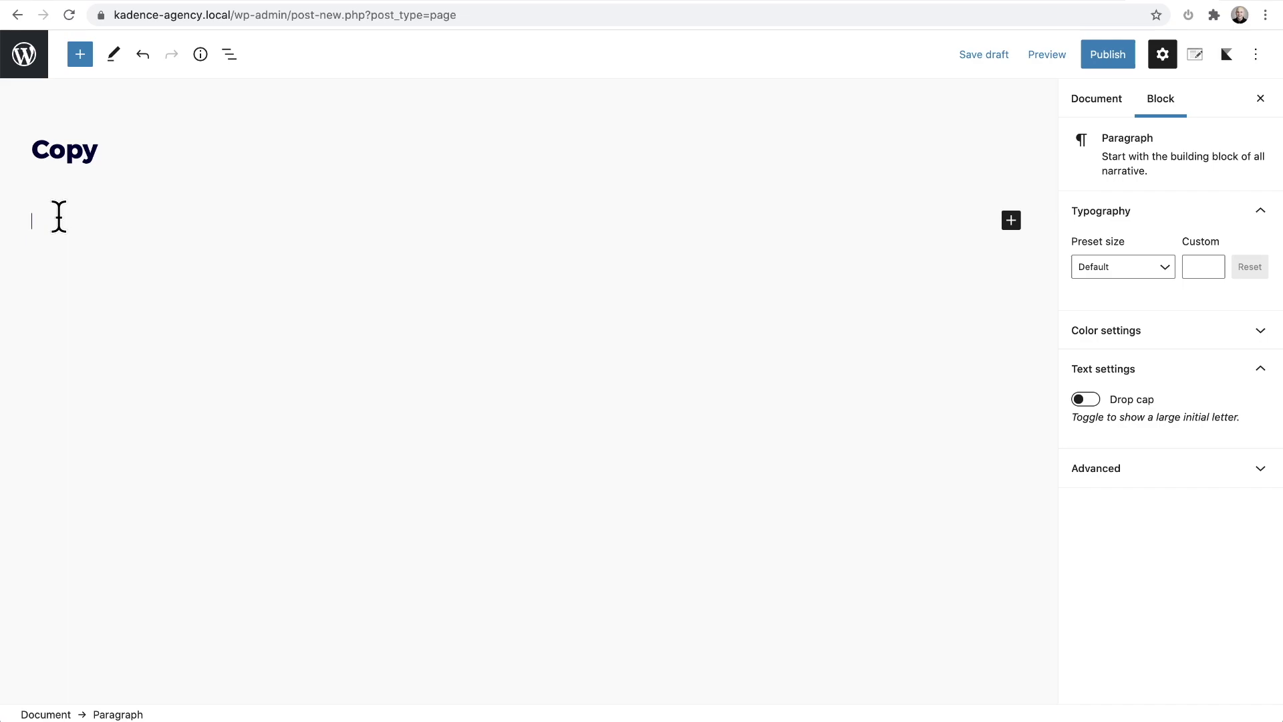
Paste the copied Home page Row Layout blocks into the empty paragraph.
{"action": "key", "text": "ctrl+v"}
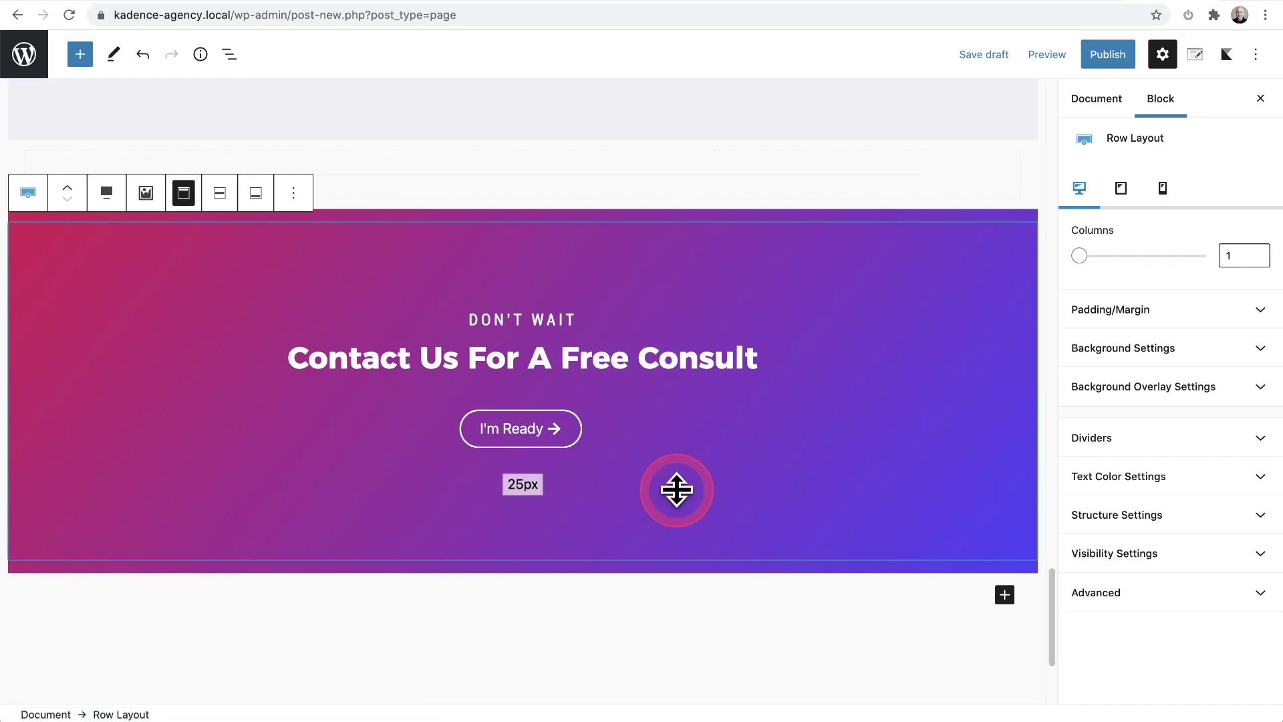
{"action": "scroll", "coordinate": [677, 488], "scroll_direction": "up", "scroll_amount": 3}
{"action": "scroll", "coordinate": [678, 488], "scroll_direction": "up", "scroll_amount": 5}
{"action": "scroll", "coordinate": [676, 491], "scroll_direction": "up", "scroll_amount": 5}
{"action": "scroll", "coordinate": [672, 481], "scroll_direction": "up", "scroll_amount": 5}
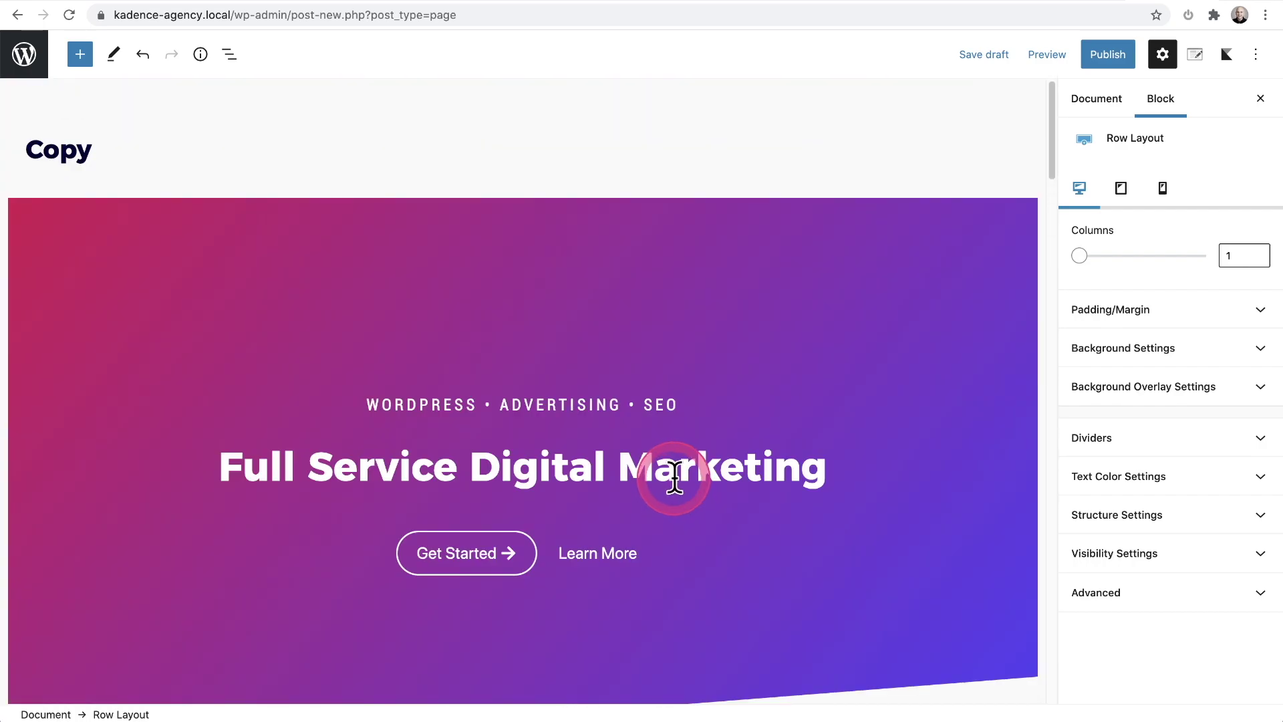
{"action": "scroll", "coordinate": [773, 549], "scroll_direction": "down", "scroll_amount": 2}
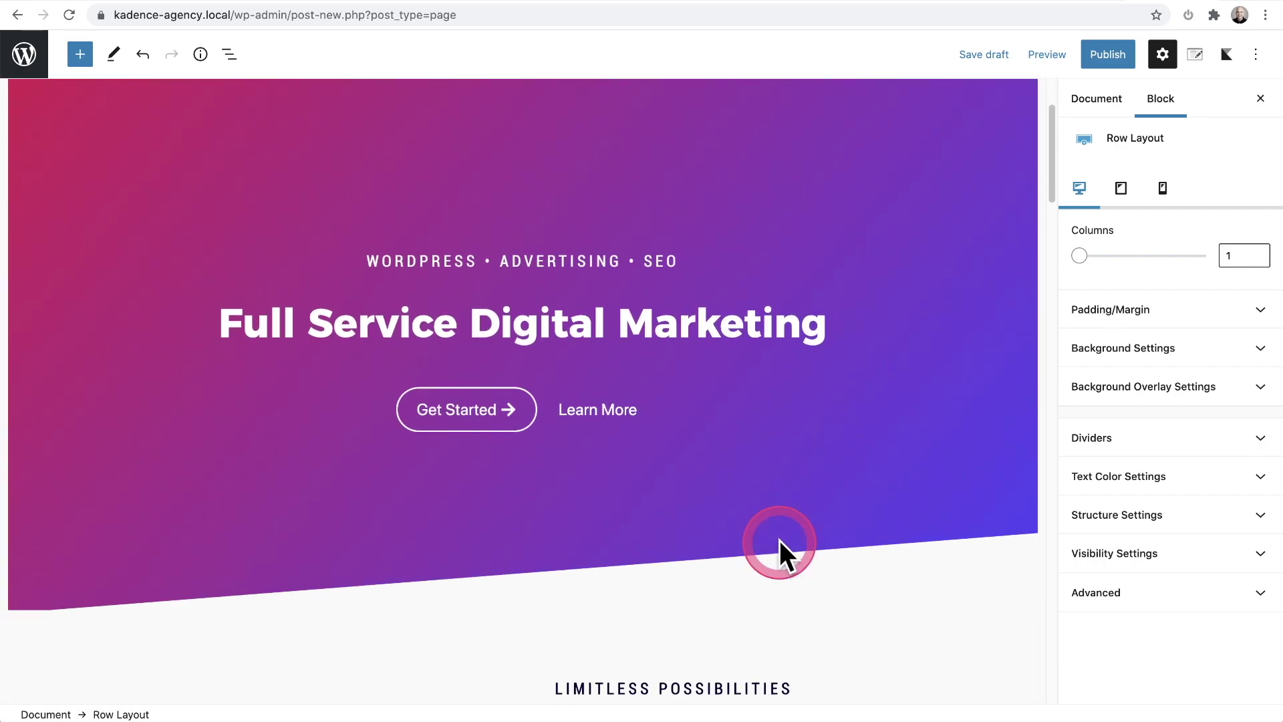
{"action": "scroll", "coordinate": [779, 540], "scroll_direction": "down", "scroll_amount": 3}
{"action": "scroll", "coordinate": [773, 542], "scroll_direction": "down", "scroll_amount": 4}
{"action": "scroll", "coordinate": [771, 529], "scroll_direction": "down", "scroll_amount": 1}
{"action": "scroll", "coordinate": [771, 529], "scroll_direction": "down", "scroll_amount": 3}
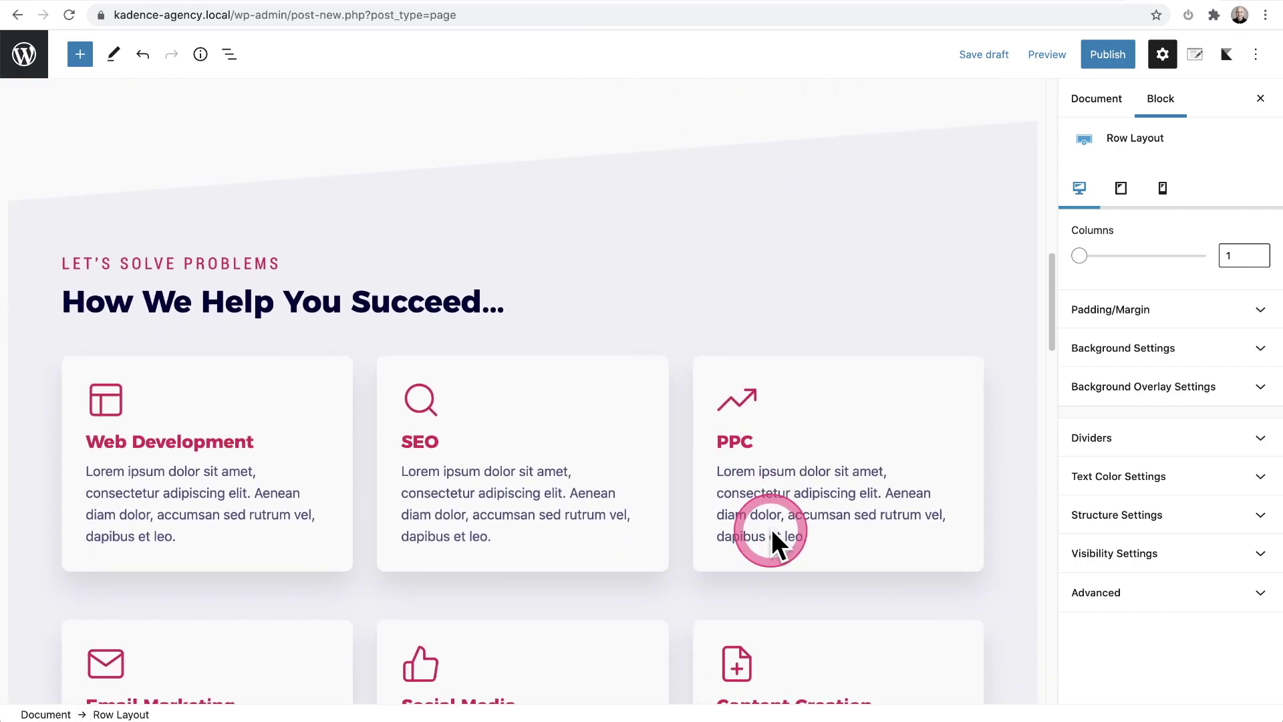
{"action": "scroll", "coordinate": [771, 529], "scroll_direction": "down", "scroll_amount": 3}
{"action": "scroll", "coordinate": [770, 530], "scroll_direction": "down", "scroll_amount": 2}
{"action": "scroll", "coordinate": [771, 528], "scroll_direction": "down", "scroll_amount": 3}
{"action": "scroll", "coordinate": [769, 531], "scroll_direction": "down", "scroll_amount": 1}
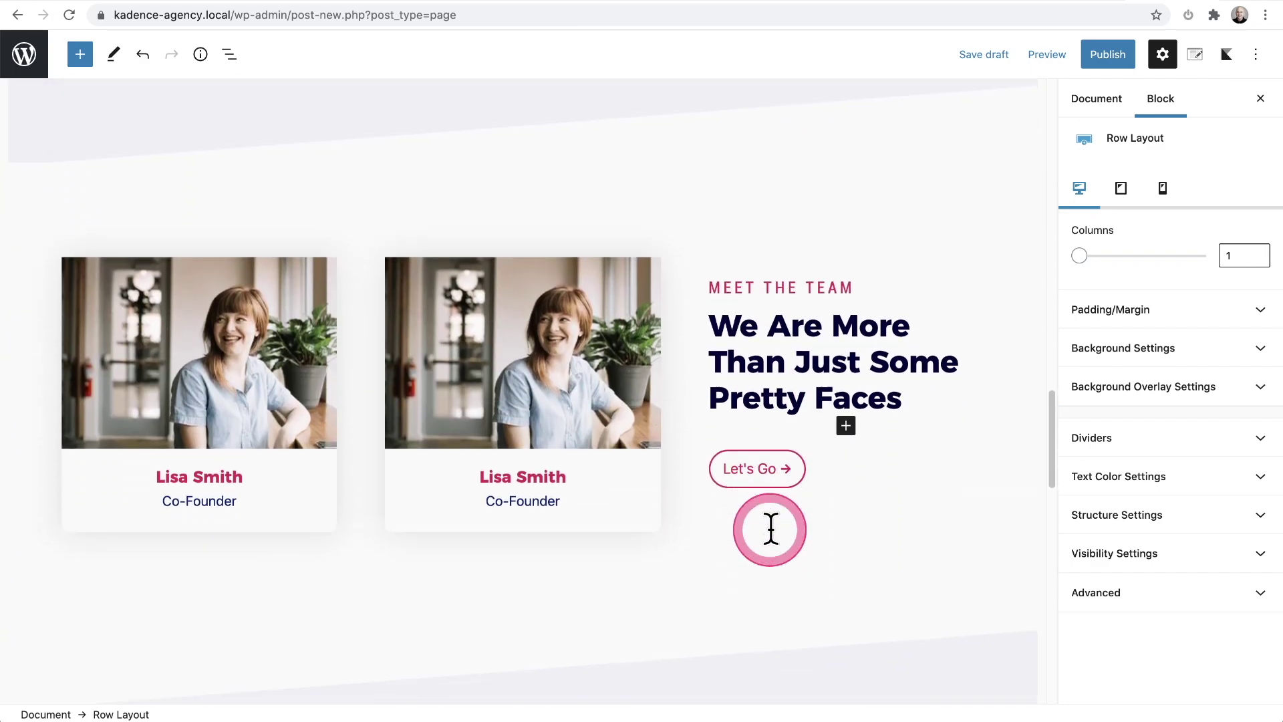
{"action": "scroll", "coordinate": [769, 529], "scroll_direction": "down", "scroll_amount": 3}
{"action": "scroll", "coordinate": [768, 524], "scroll_direction": "down", "scroll_amount": 2}
{"action": "scroll", "coordinate": [733, 498], "scroll_direction": "down", "scroll_amount": 3}
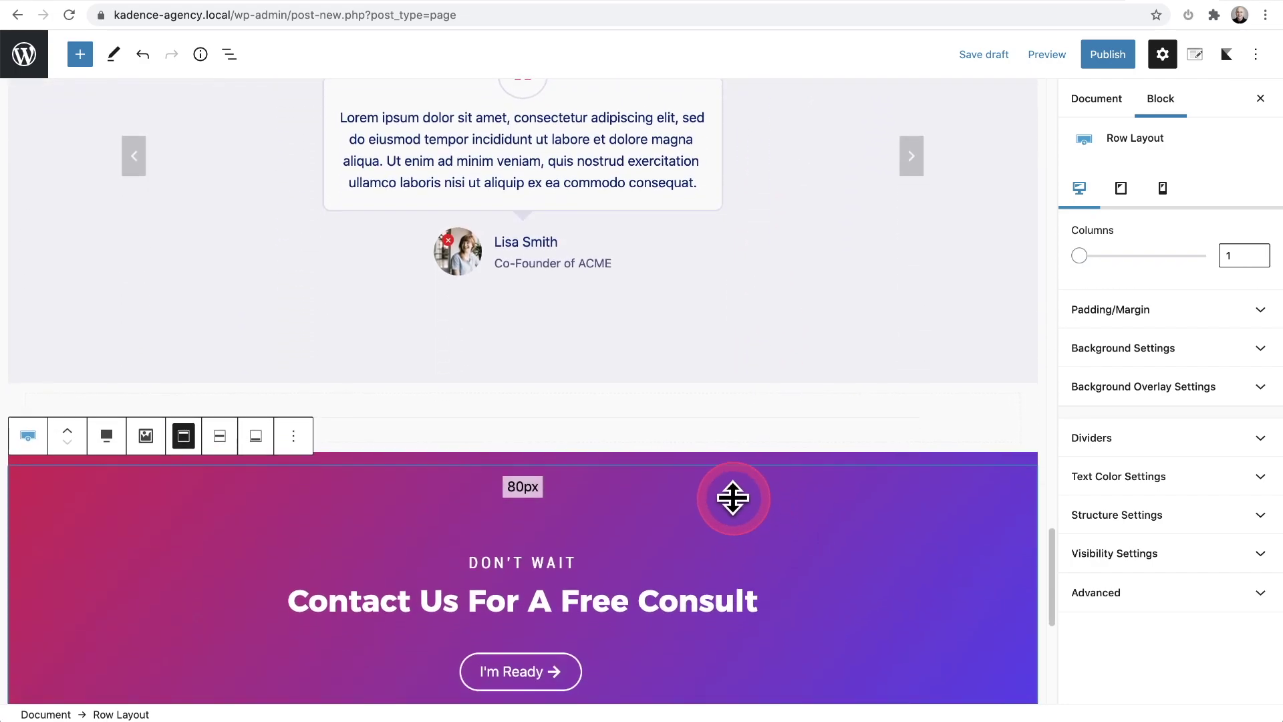